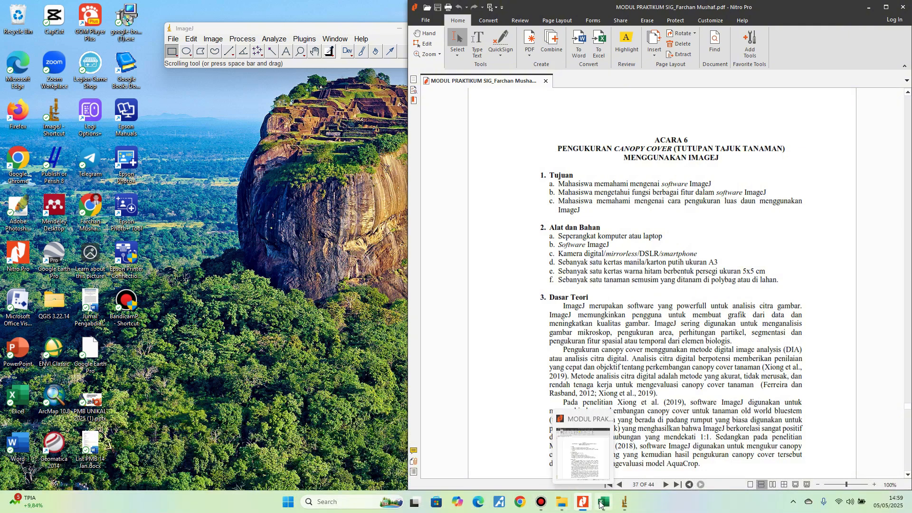
- Look through the Jambu Air and Rambutan leaf image folders inside Angkatan 2018 in File Explorer
{"action": "mouse_move", "coordinate": [573, 505]}
{"action": "left_click", "coordinate": [562, 502]}
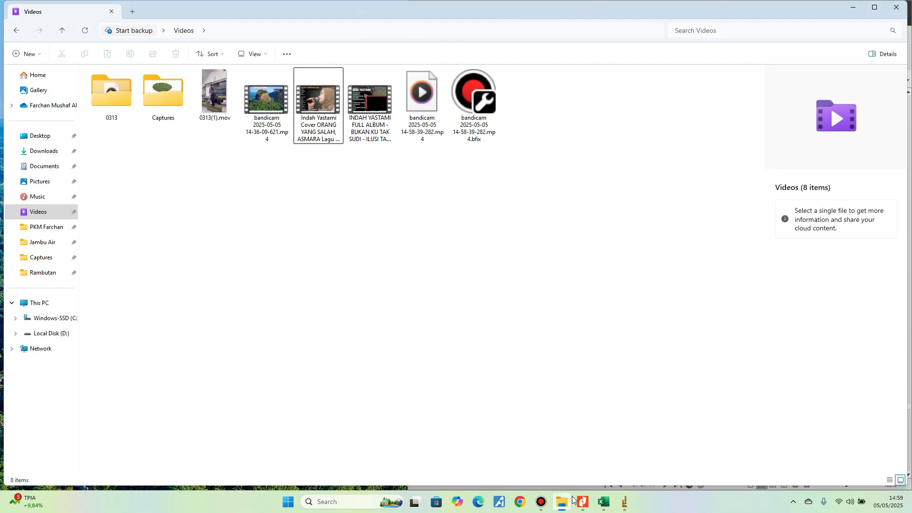
{"action": "left_click", "coordinate": [51, 243]}
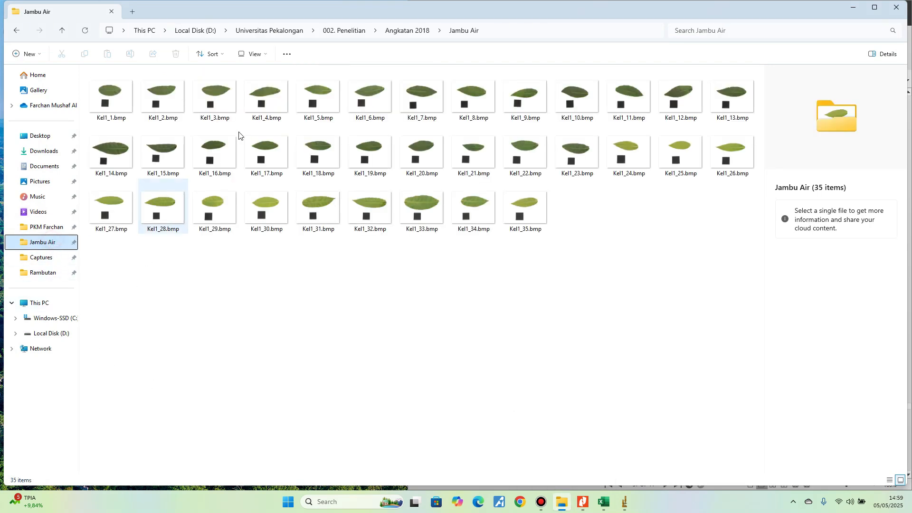
{"action": "left_click", "coordinate": [394, 30]}
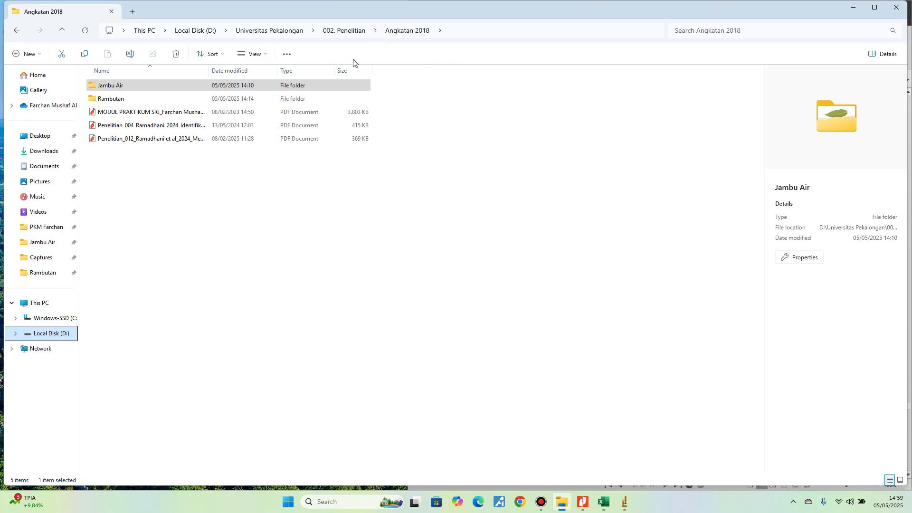
{"action": "left_click", "coordinate": [200, 103]}
{"action": "double_click", "coordinate": [200, 102]}
{"action": "left_click", "coordinate": [16, 31]}
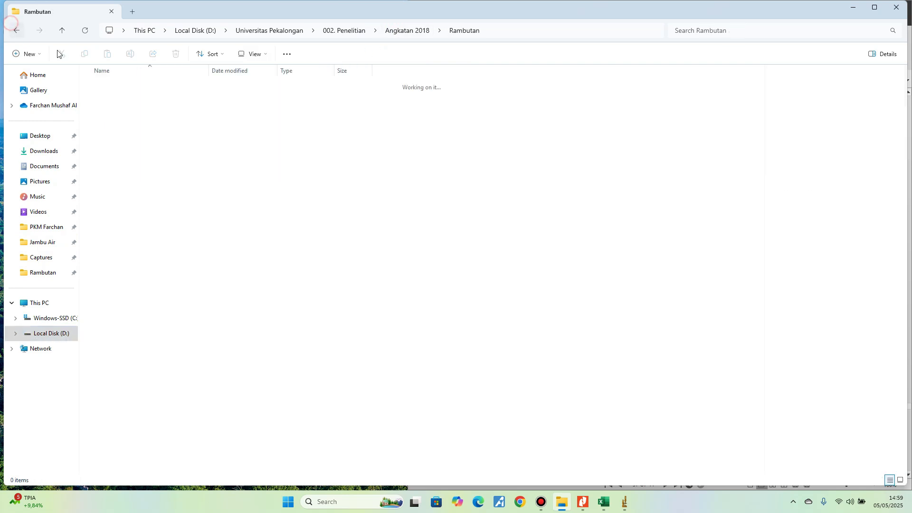
{"action": "left_click", "coordinate": [108, 87]}
{"action": "double_click", "coordinate": [109, 87]}
{"action": "left_click", "coordinate": [16, 30]}
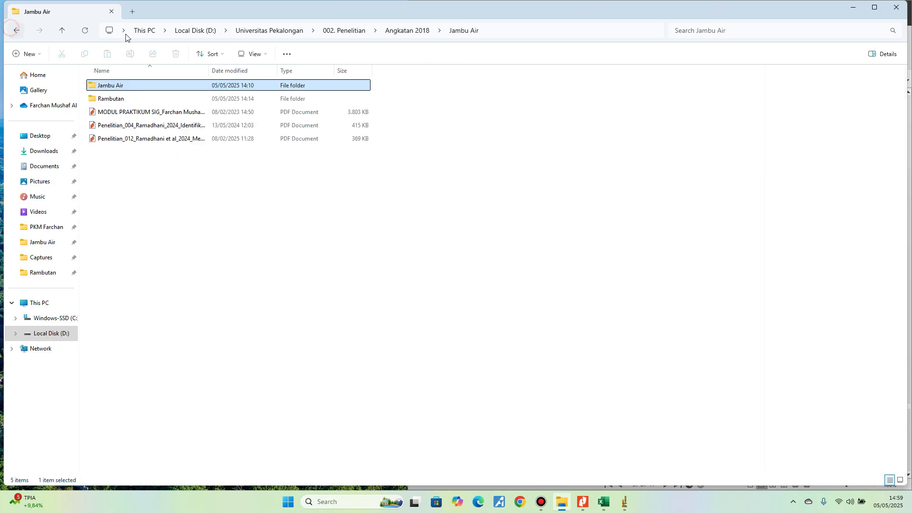
{"action": "left_click_drag", "start_coordinate": [800, 5], "coordinate": [812, 16]}
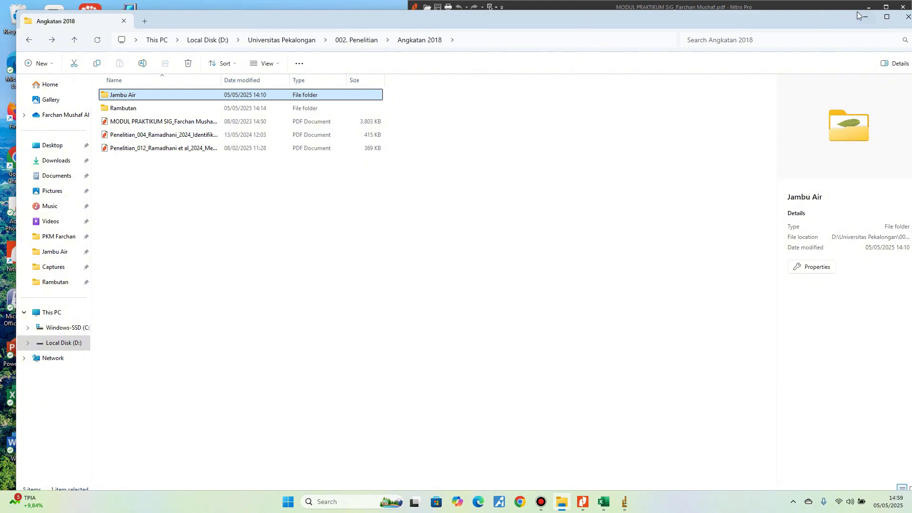
{"action": "double_click", "coordinate": [853, 18]}
- Read the ACARA 6 canopy cover chapter in the PDF module, from its objectives to the Set Scale instructions
{"action": "left_click", "coordinate": [562, 501]}
{"action": "mouse_move", "coordinate": [347, 27]}
{"action": "left_mouse_down"}
{"action": "mouse_move", "coordinate": [313, 36]}
{"action": "mouse_move", "coordinate": [309, 19]}
{"action": "mouse_move", "coordinate": [341, 22]}
{"action": "mouse_move", "coordinate": [277, 36]}
{"action": "mouse_move", "coordinate": [345, 33]}
{"action": "left_mouse_up"}
{"action": "left_click", "coordinate": [757, 179]}
{"action": "scroll", "coordinate": [756, 180], "scroll_direction": "down", "scroll_amount": 2}
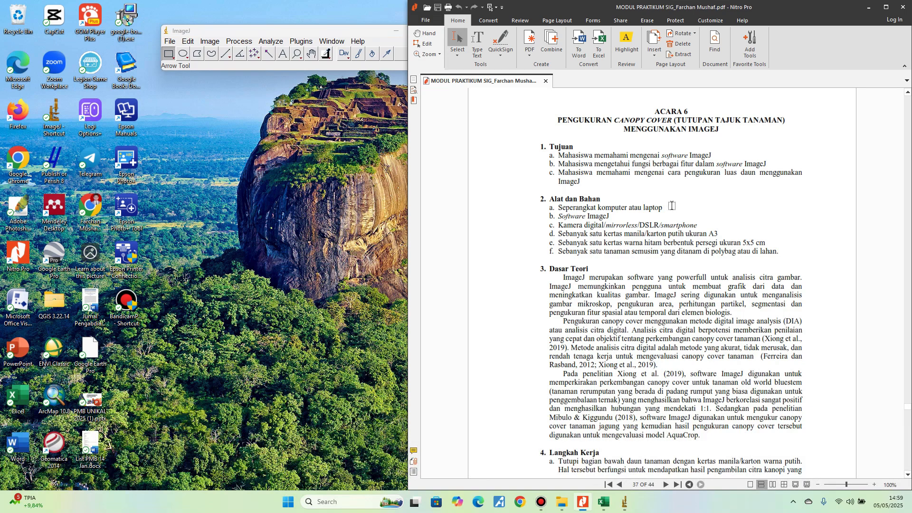
{"action": "scroll", "coordinate": [671, 205], "scroll_direction": "down", "scroll_amount": 4}
{"action": "scroll", "coordinate": [689, 206], "scroll_direction": "up", "scroll_amount": 5}
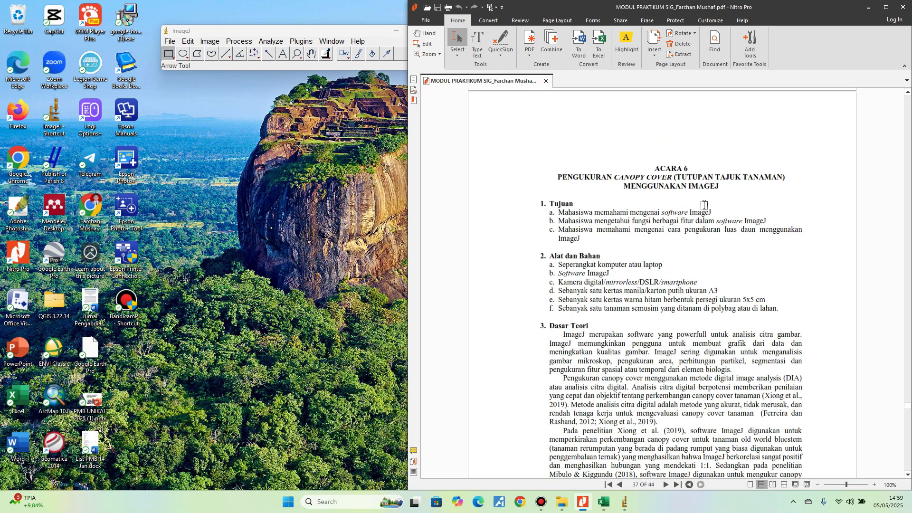
{"action": "scroll", "coordinate": [703, 205], "scroll_direction": "down", "scroll_amount": 15}
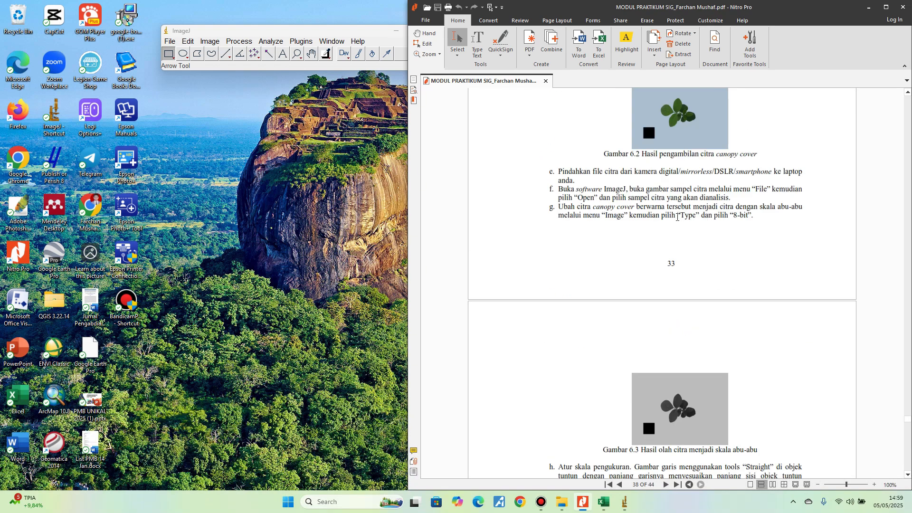
{"action": "scroll", "coordinate": [677, 216], "scroll_direction": "up", "scroll_amount": 4}
{"action": "scroll", "coordinate": [655, 223], "scroll_direction": "down", "scroll_amount": 4}
{"action": "scroll", "coordinate": [632, 229], "scroll_direction": "up", "scroll_amount": 4}
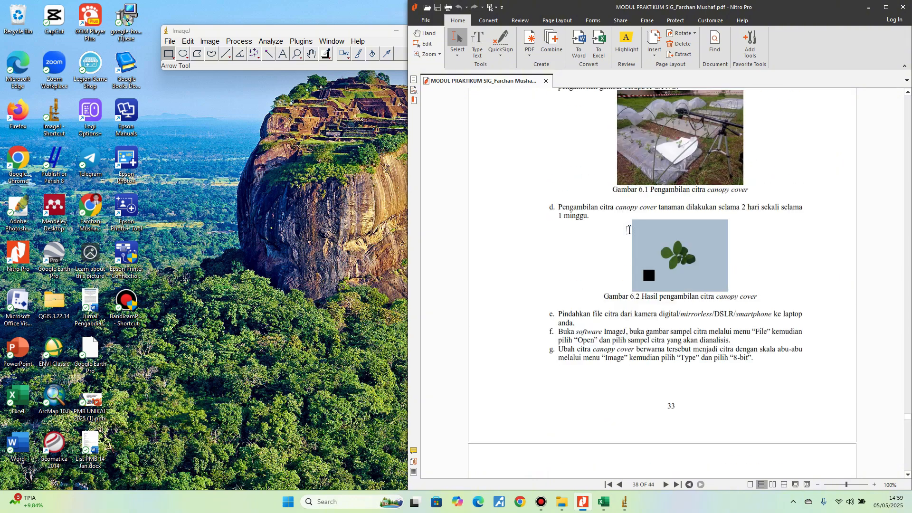
{"action": "scroll", "coordinate": [627, 216], "scroll_direction": "up", "scroll_amount": 3}
{"action": "scroll", "coordinate": [626, 214], "scroll_direction": "up", "scroll_amount": 3}
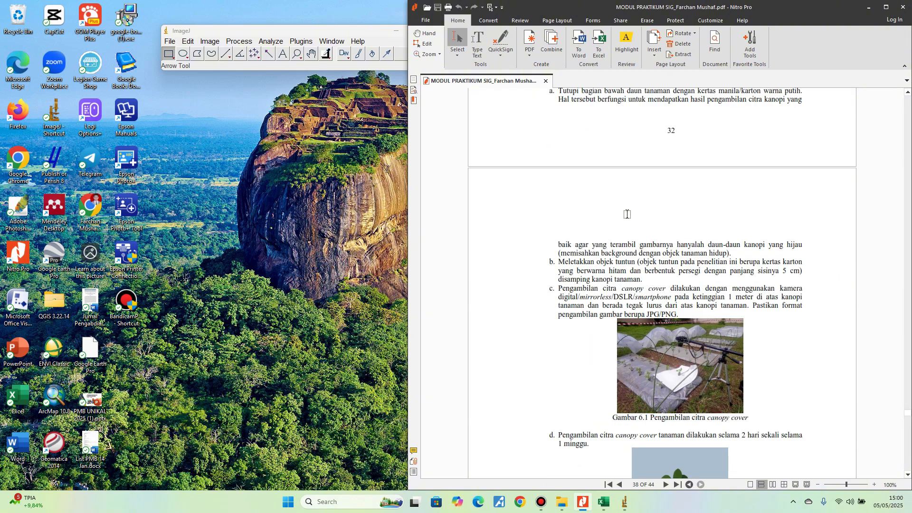
{"action": "scroll", "coordinate": [627, 215], "scroll_direction": "up", "scroll_amount": 4}
{"action": "scroll", "coordinate": [626, 218], "scroll_direction": "down", "scroll_amount": 15}
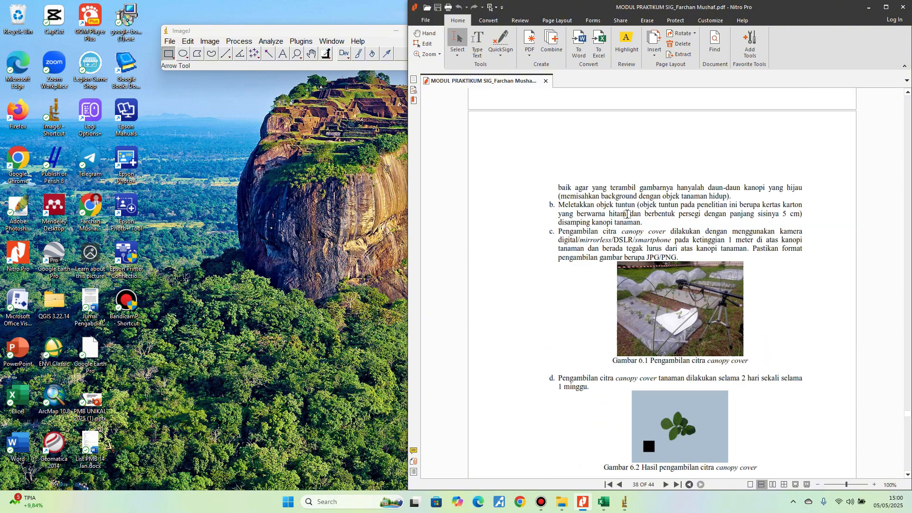
{"action": "scroll", "coordinate": [626, 223], "scroll_direction": "down", "scroll_amount": 3}
{"action": "scroll", "coordinate": [626, 223], "scroll_direction": "up", "scroll_amount": 5}
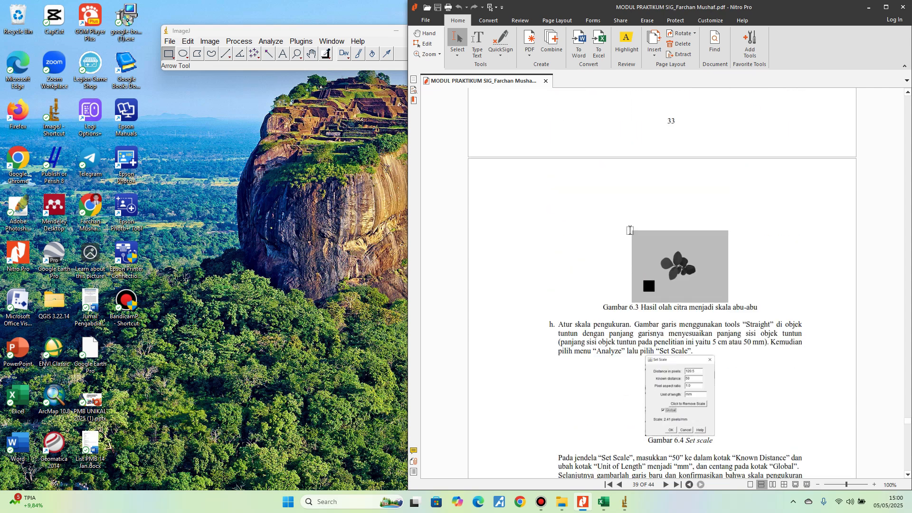
- View the leaf image Kel6_1.bmp from the Rambutan folder at full window size and close it
{"action": "left_click", "coordinate": [625, 502]}
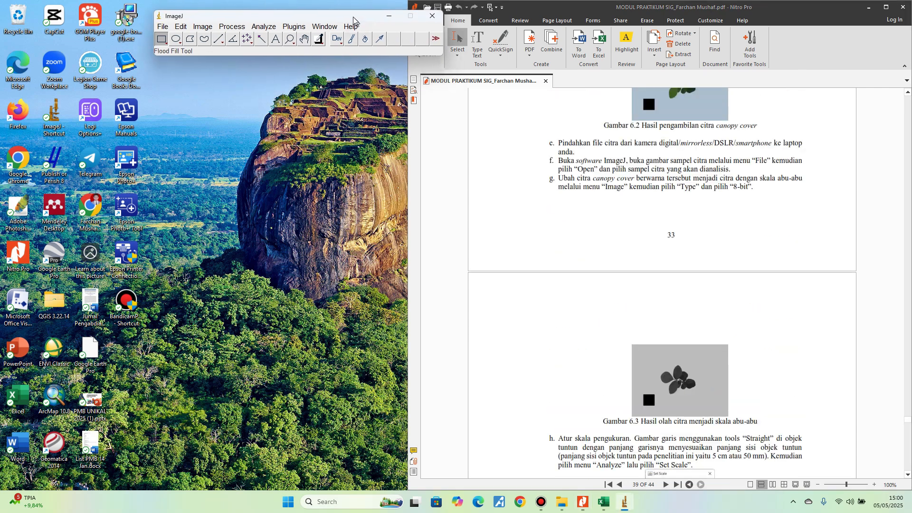
{"action": "left_click", "coordinate": [566, 505]}
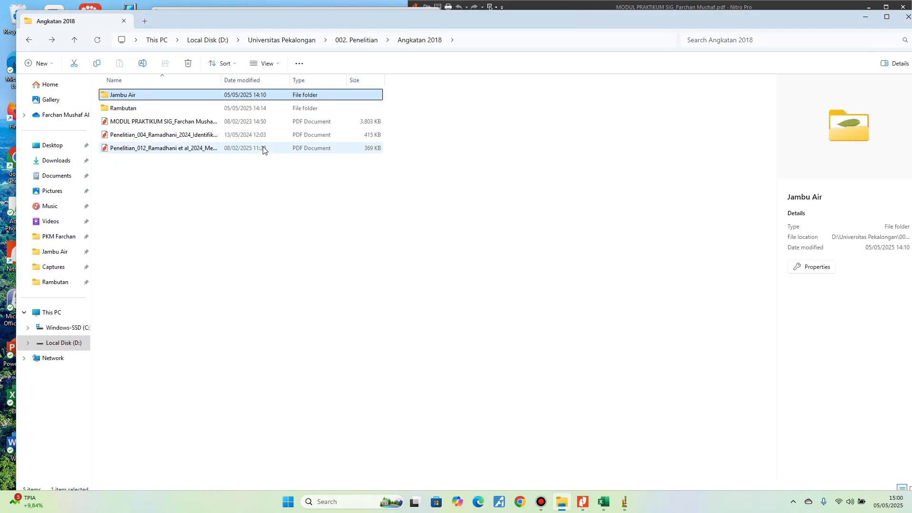
{"action": "left_click", "coordinate": [188, 113]}
{"action": "double_click", "coordinate": [188, 113]}
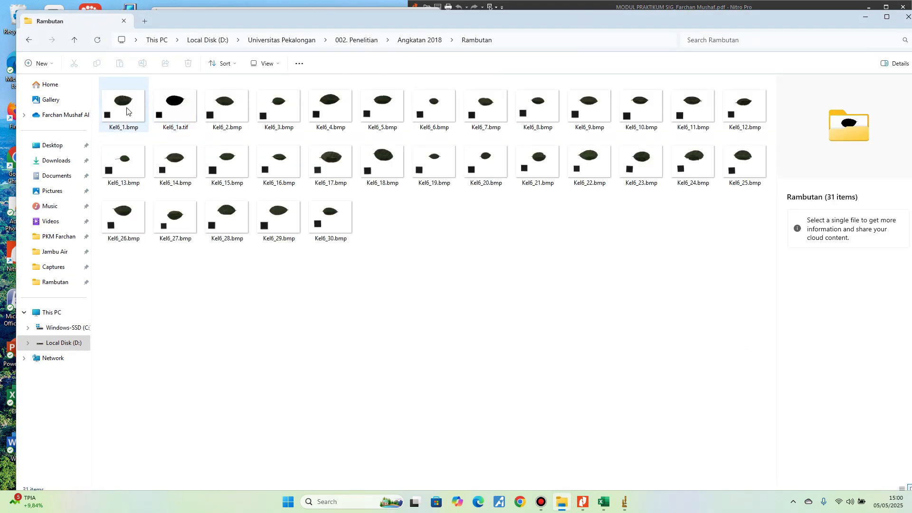
{"action": "double_click", "coordinate": [124, 106]}
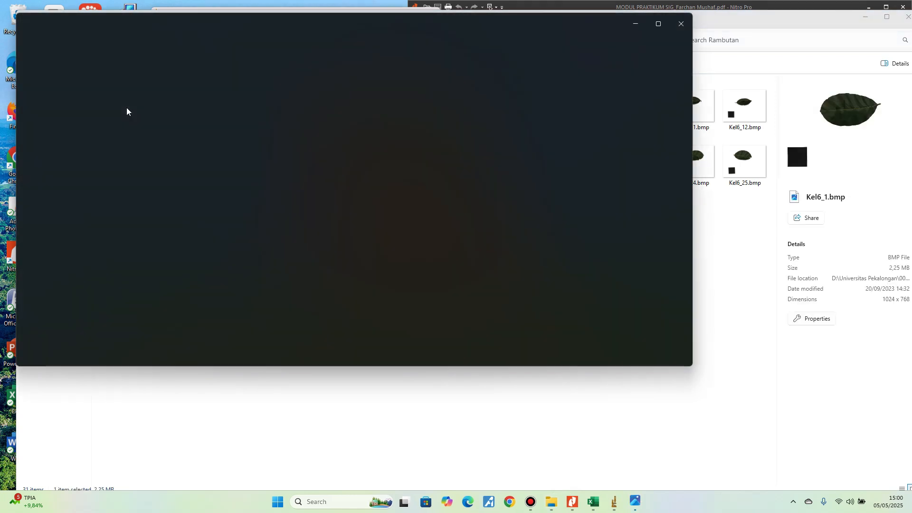
{"action": "left_click_drag", "start_coordinate": [356, 23], "coordinate": [413, 79]}
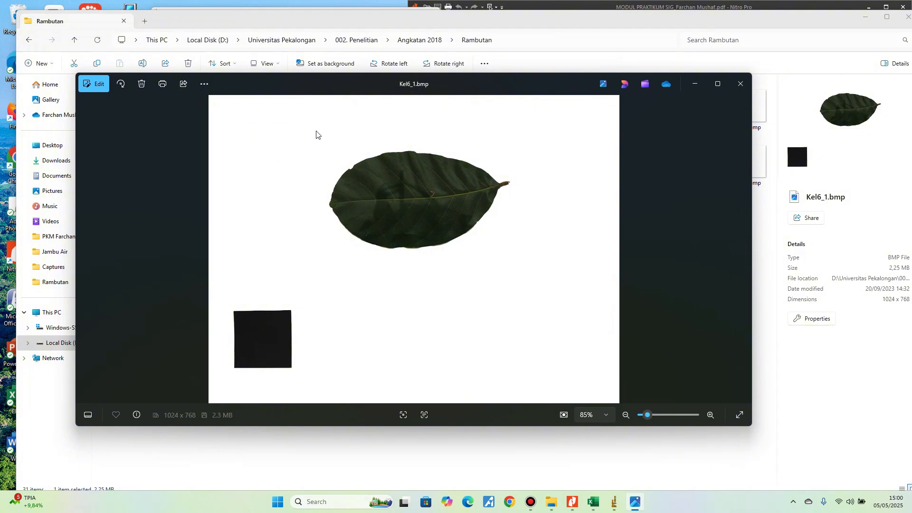
{"action": "left_click", "coordinate": [717, 83]}
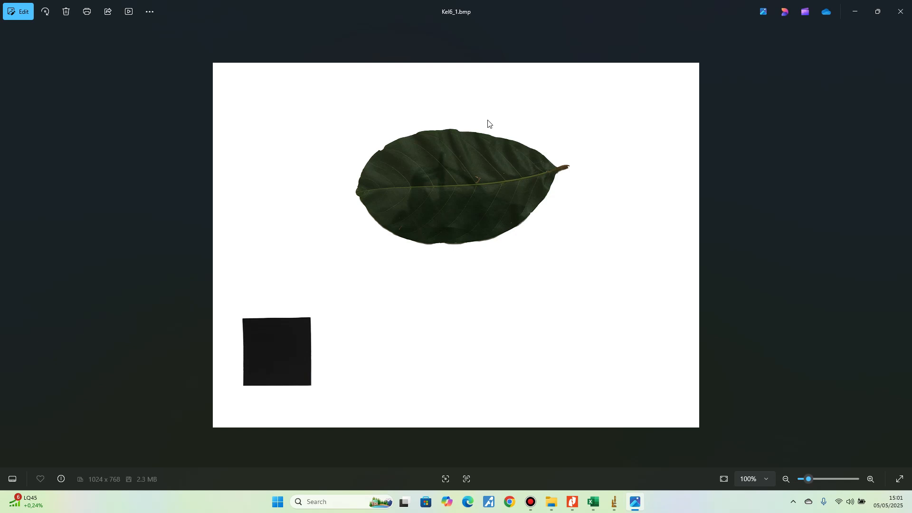
{"action": "left_click", "coordinate": [892, 13]}
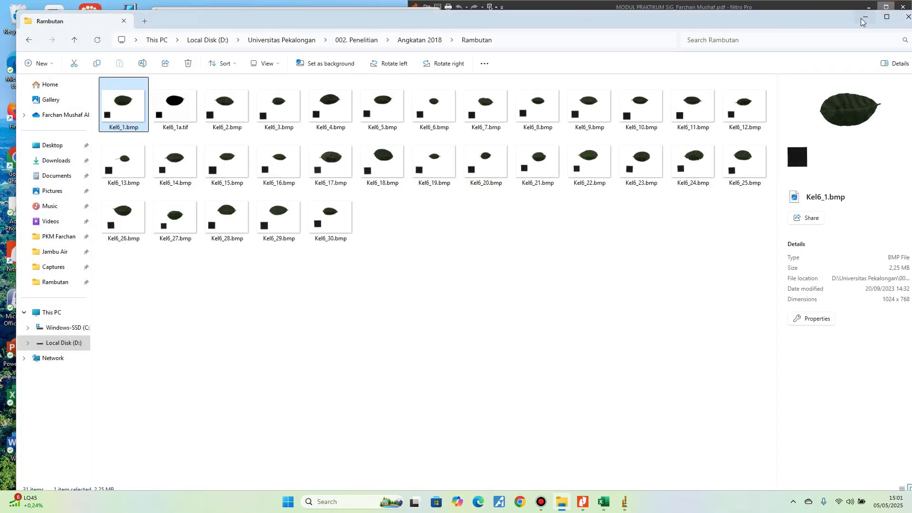
- Minimize File Explorer and the PDF module so only the ImageJ window is left on the desktop
{"action": "left_click", "coordinate": [862, 19]}
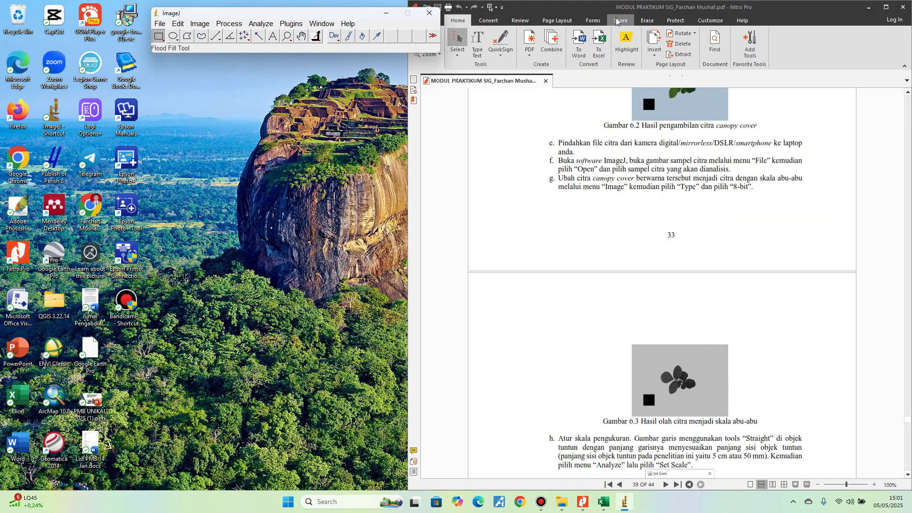
{"action": "left_click_drag", "start_coordinate": [336, 18], "coordinate": [328, 15]}
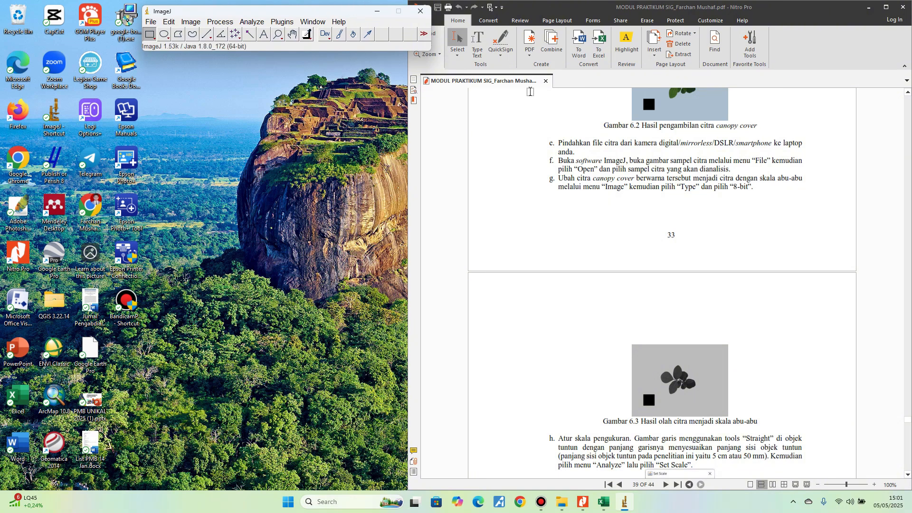
{"action": "scroll", "coordinate": [657, 138], "scroll_direction": "up", "scroll_amount": 3}
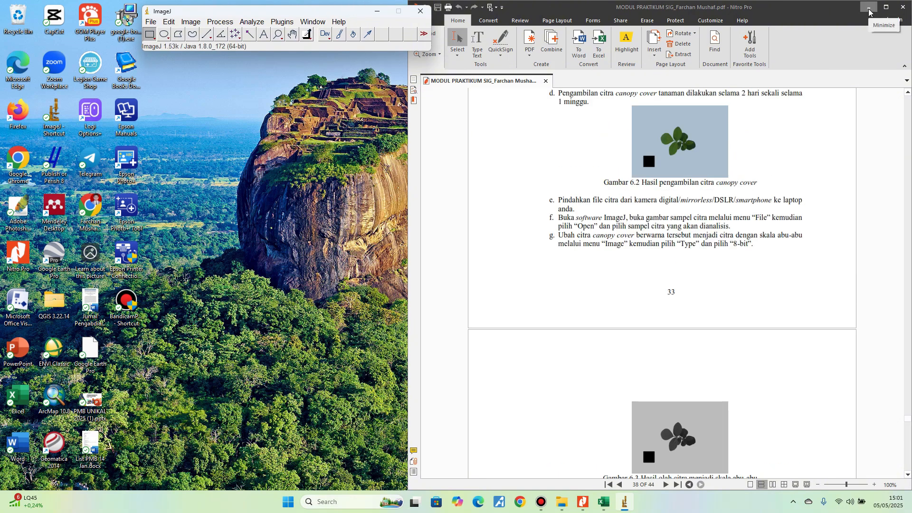
{"action": "left_click", "coordinate": [869, 7]}
{"action": "left_click_drag", "start_coordinate": [331, 14], "coordinate": [312, 25]}
{"action": "left_click", "coordinate": [850, 89]}
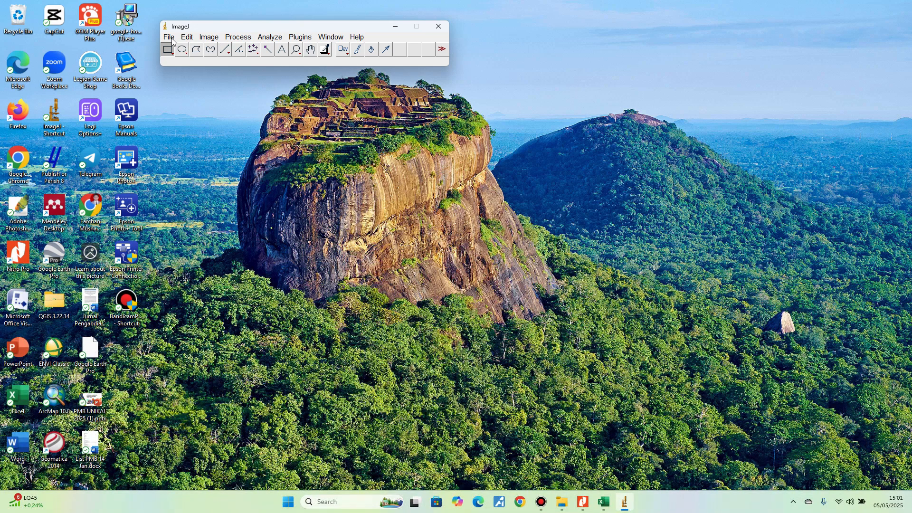
{"action": "left_click_drag", "start_coordinate": [221, 30], "coordinate": [220, 31]}
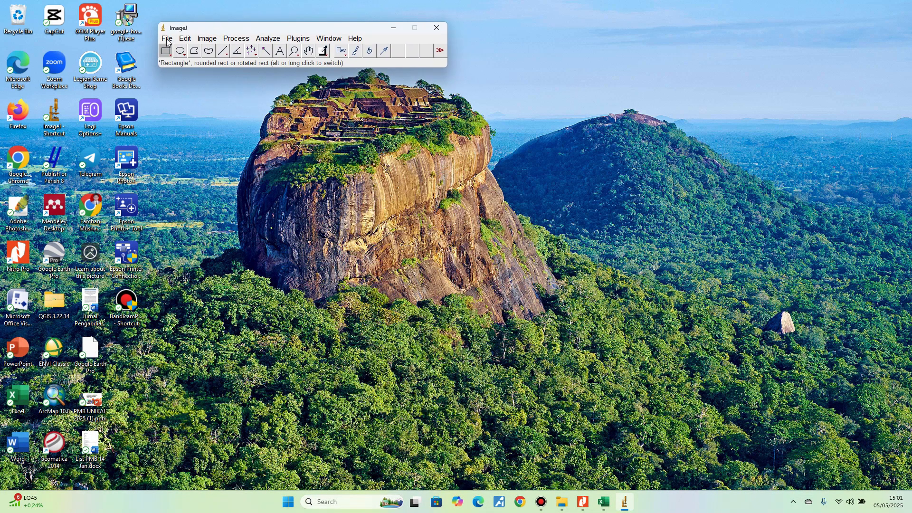
- Start opening an image in ImageJ and browse to the Rambutan folder inside Angkatan 2018
{"action": "left_click", "coordinate": [167, 40]}
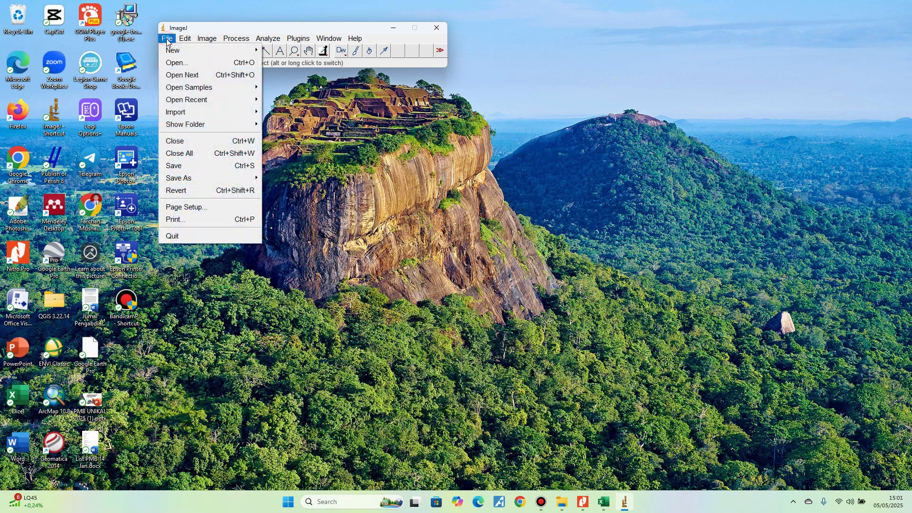
{"action": "left_click", "coordinate": [175, 62]}
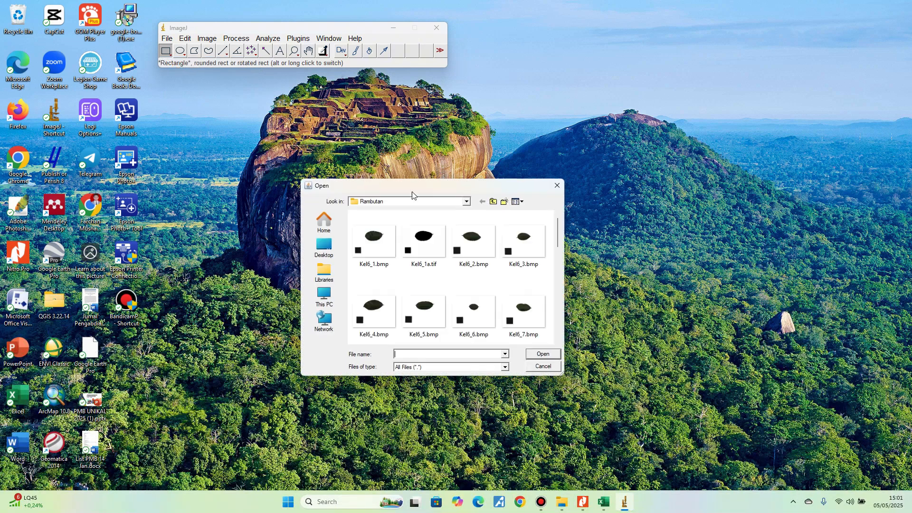
{"action": "left_click", "coordinate": [493, 201]}
{"action": "left_click", "coordinate": [388, 228]}
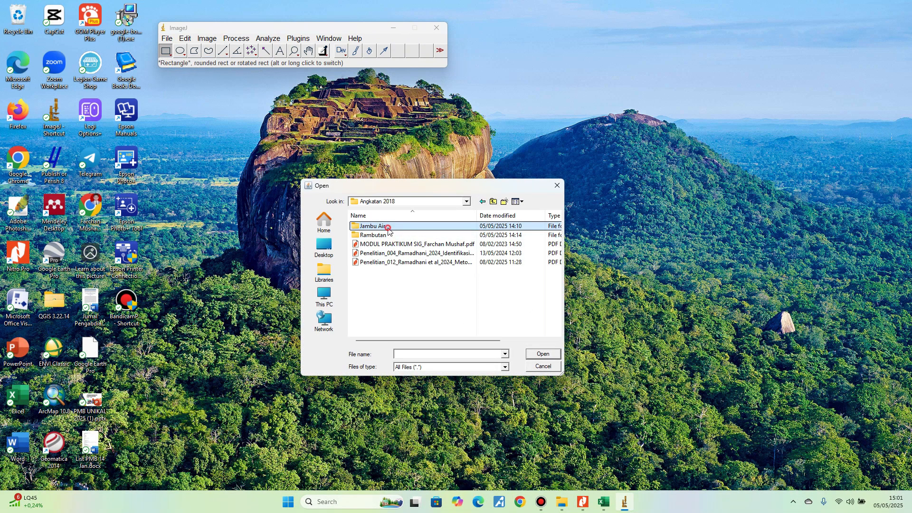
{"action": "left_click_drag", "start_coordinate": [412, 186], "coordinate": [407, 152]}
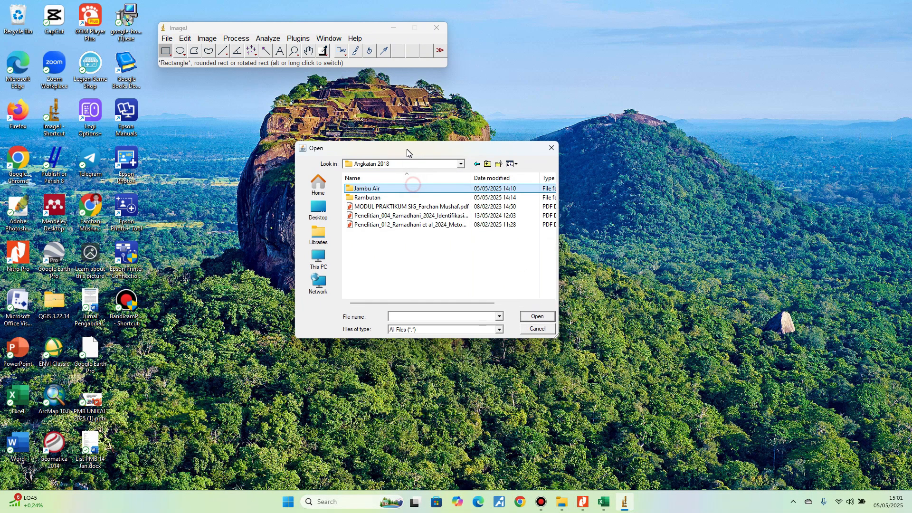
{"action": "left_click", "coordinate": [373, 196]}
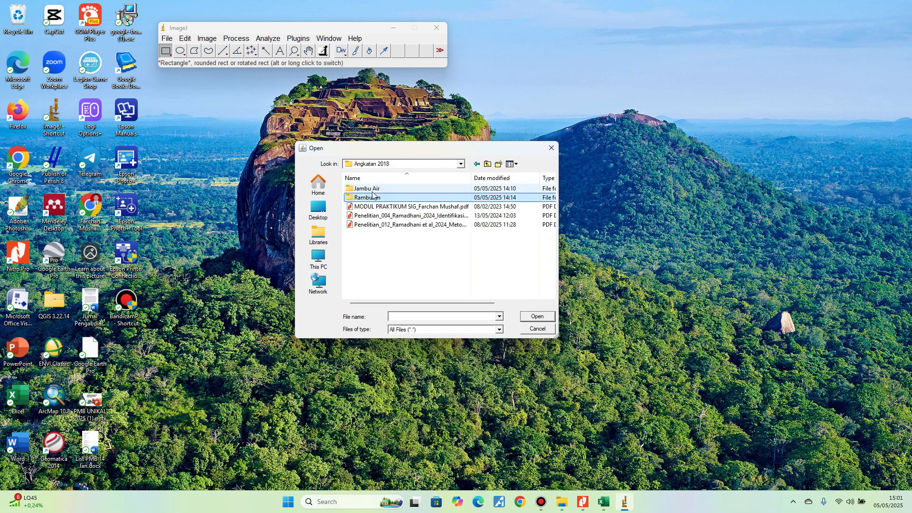
{"action": "left_click", "coordinate": [371, 190]}
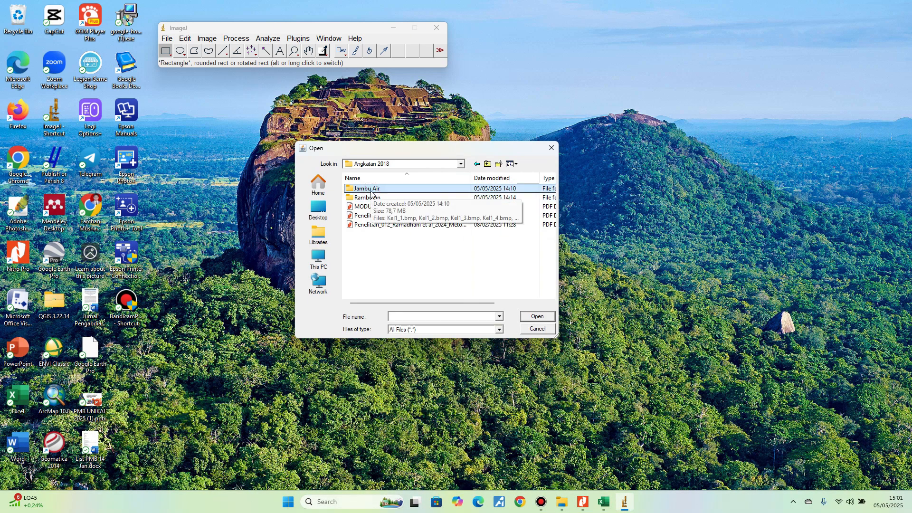
{"action": "double_click", "coordinate": [373, 197]}
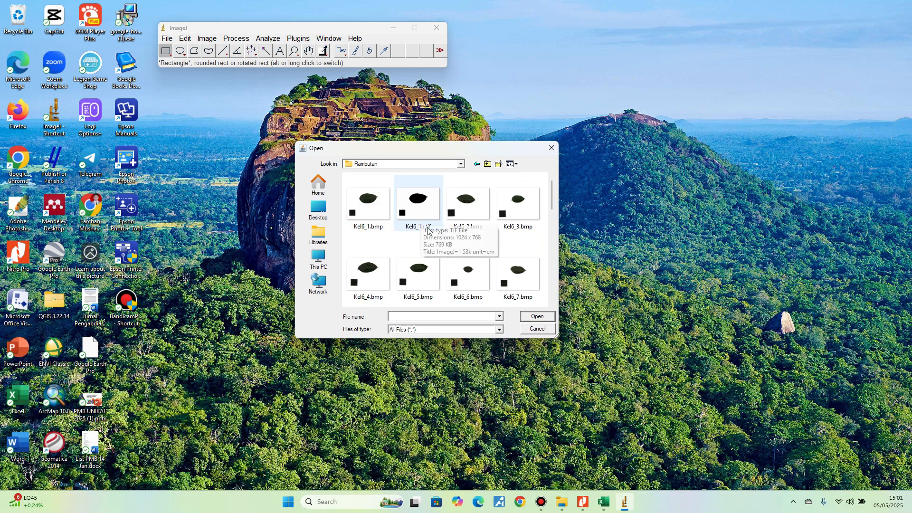
{"action": "mouse_move", "coordinate": [552, 205]}
{"action": "left_mouse_down"}
{"action": "mouse_move", "coordinate": [553, 216]}
{"action": "mouse_move", "coordinate": [550, 198]}
{"action": "left_mouse_up"}
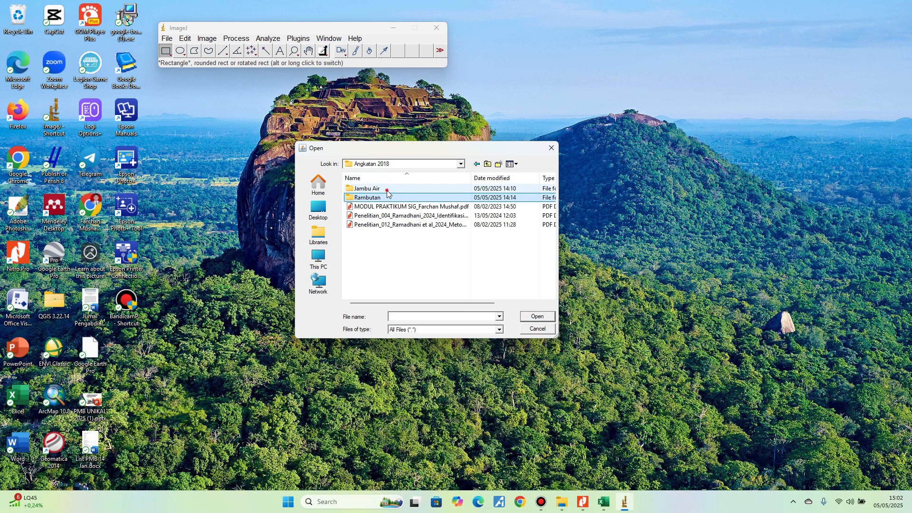
- Select Kel1_1.bmp in the Jambu Air folder without opening it and return to the Angkatan 2018 folder
{"action": "double_click", "coordinate": [386, 189]}
{"action": "left_click", "coordinate": [369, 211]}
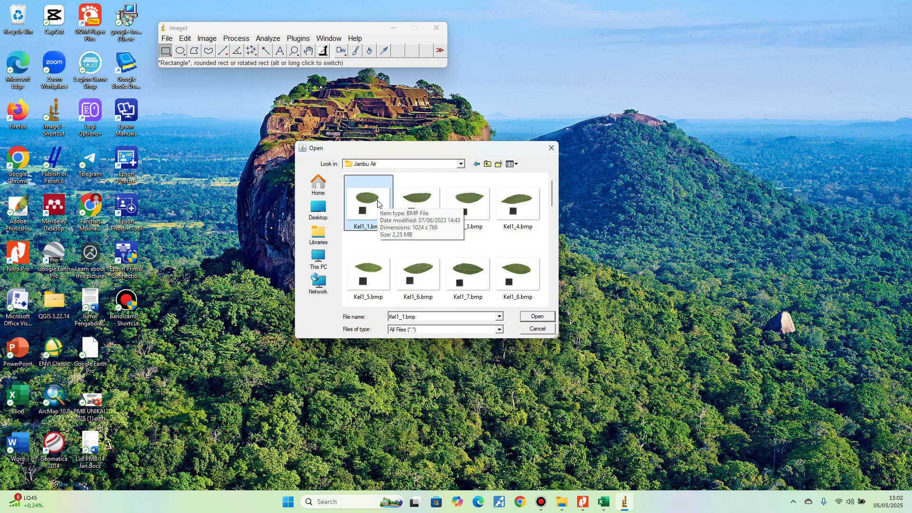
{"action": "left_click", "coordinate": [487, 165]}
{"action": "left_click_drag", "start_coordinate": [452, 152], "coordinate": [397, 123]}
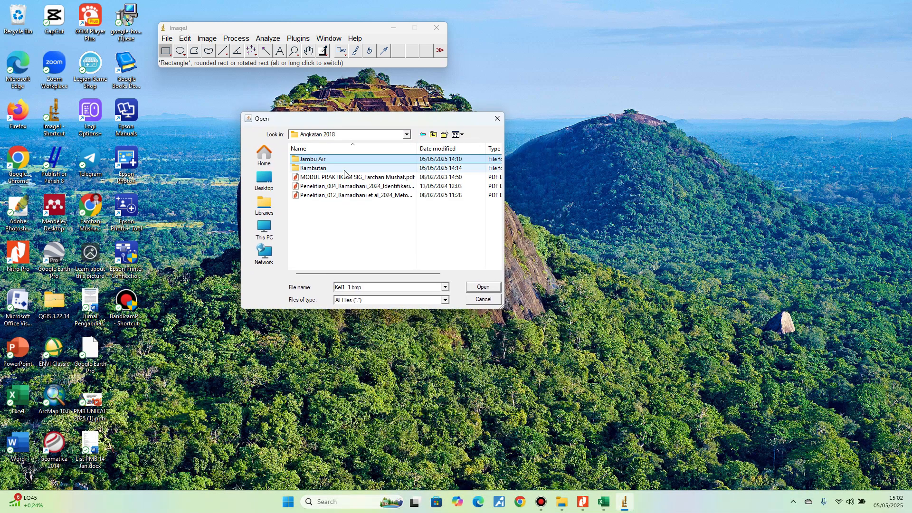
- Enter the Rambutan folder for the image to open and read the PDF module's steps on 8-bit conversion, scale setting, thresholding and area calculation
{"action": "double_click", "coordinate": [341, 169]}
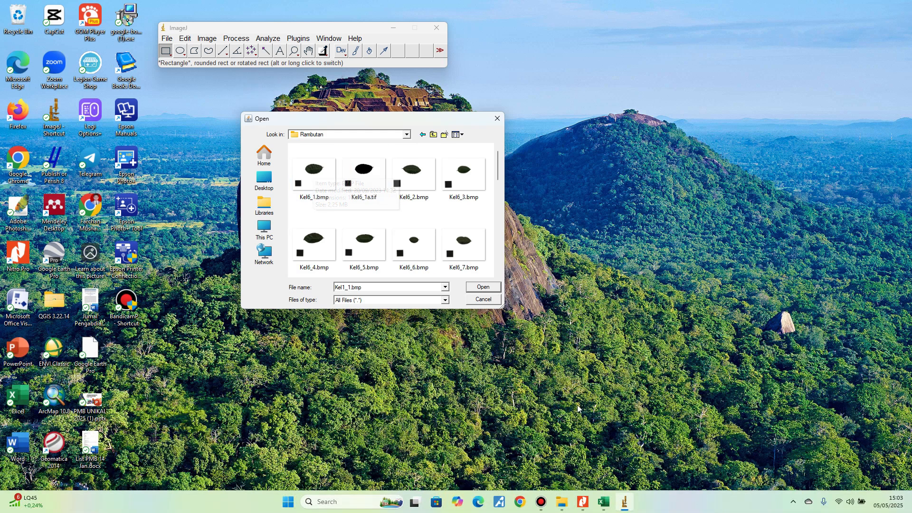
{"action": "left_click", "coordinate": [582, 502]}
{"action": "scroll", "coordinate": [663, 228], "scroll_direction": "down", "scroll_amount": 8}
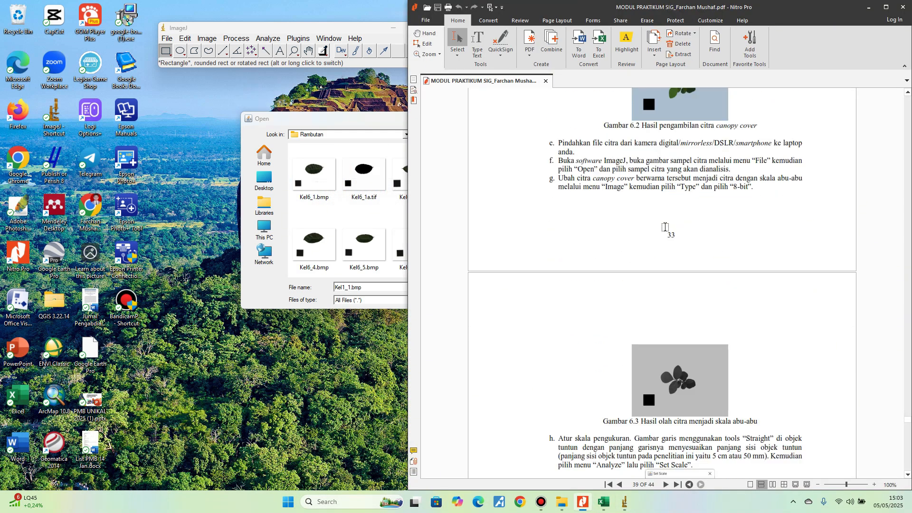
{"action": "scroll", "coordinate": [629, 250], "scroll_direction": "up", "scroll_amount": 6}
{"action": "scroll", "coordinate": [629, 249], "scroll_direction": "down", "scroll_amount": 4}
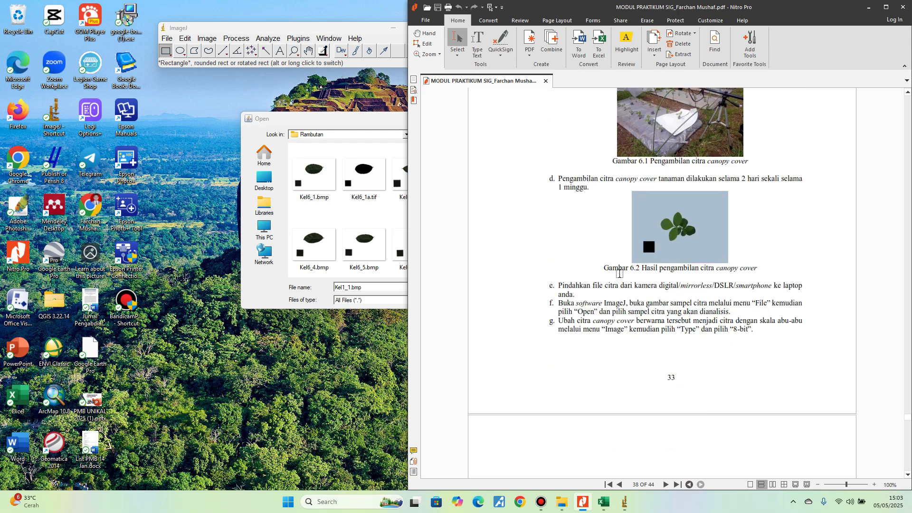
{"action": "left_click_drag", "start_coordinate": [563, 161], "coordinate": [709, 456]}
{"action": "scroll", "coordinate": [647, 260], "scroll_direction": "down", "scroll_amount": 10}
{"action": "scroll", "coordinate": [646, 260], "scroll_direction": "up", "scroll_amount": 1}
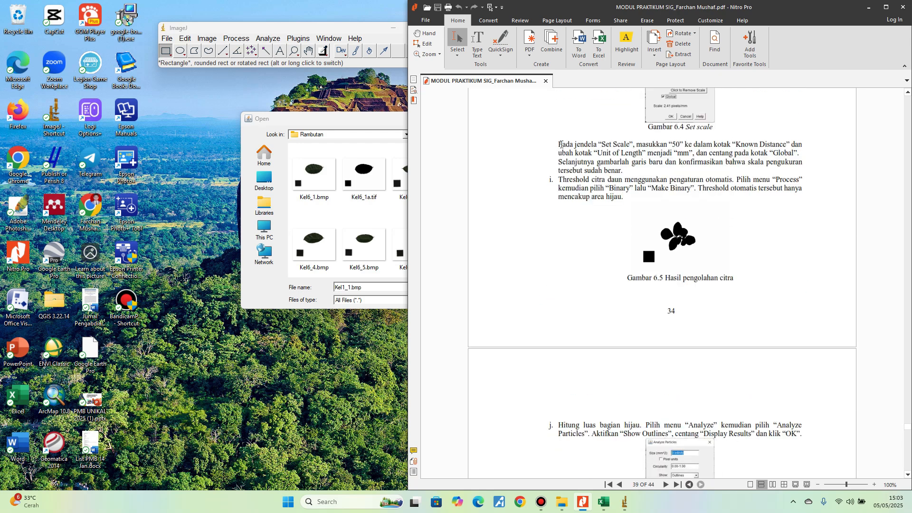
{"action": "left_click_drag", "start_coordinate": [633, 182], "coordinate": [623, 205]}
{"action": "scroll", "coordinate": [626, 209], "scroll_direction": "down", "scroll_amount": 4}
{"action": "scroll", "coordinate": [625, 209], "scroll_direction": "down", "scroll_amount": 5}
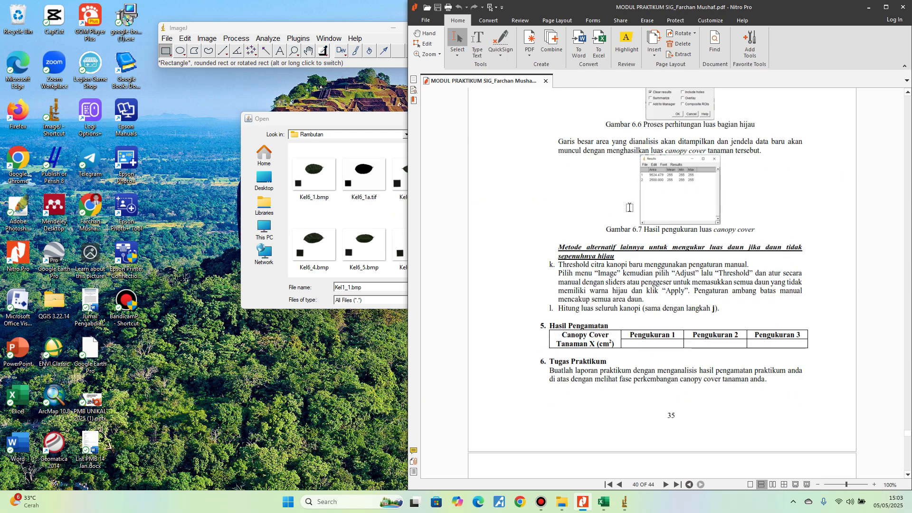
{"action": "mouse_move", "coordinate": [558, 244]}
{"action": "left_mouse_down"}
{"action": "mouse_move", "coordinate": [681, 282]}
{"action": "mouse_move", "coordinate": [732, 311]}
{"action": "left_mouse_up"}
{"action": "left_click", "coordinate": [869, 8]}
- Cancel the current file selection, restart opening an image and open Kel6_1.bmp from the Rambutan folder
{"action": "left_click_drag", "start_coordinate": [355, 122], "coordinate": [304, 103]}
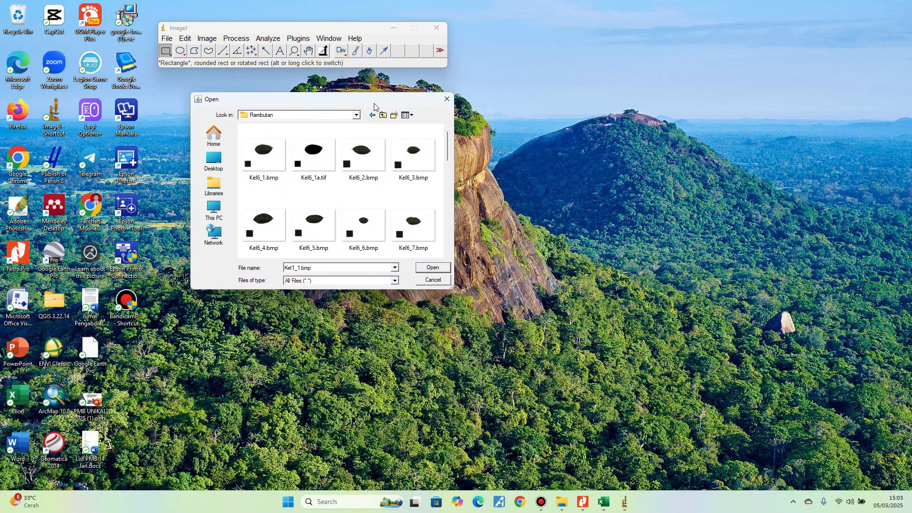
{"action": "left_click", "coordinate": [446, 101]}
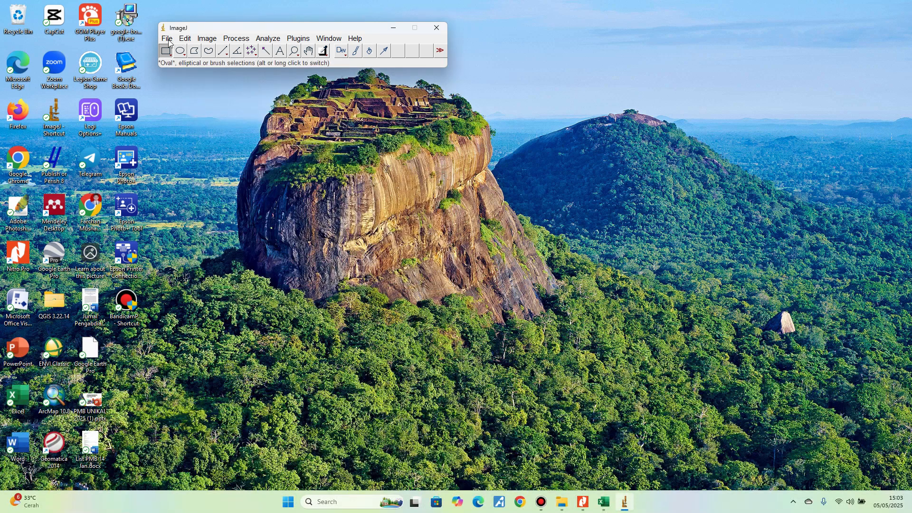
{"action": "left_click", "coordinate": [167, 38]}
{"action": "left_click", "coordinate": [176, 62]}
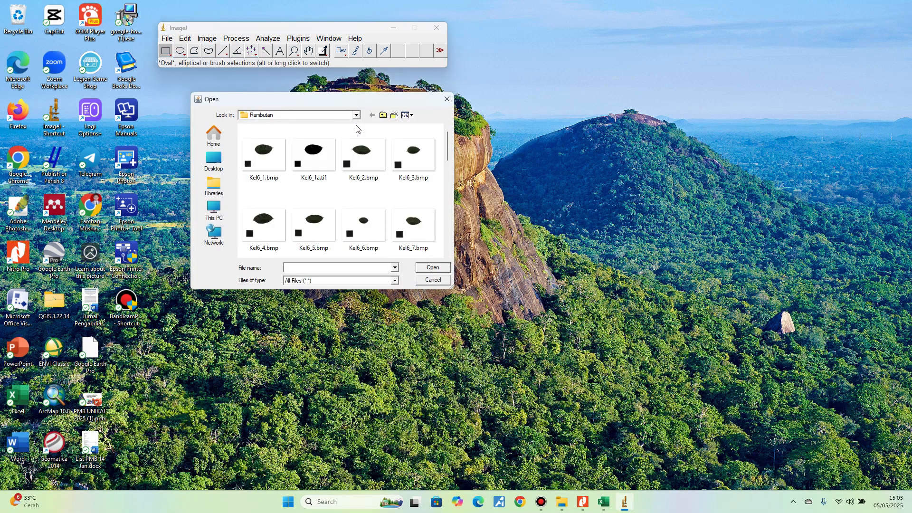
{"action": "left_click", "coordinate": [355, 115]}
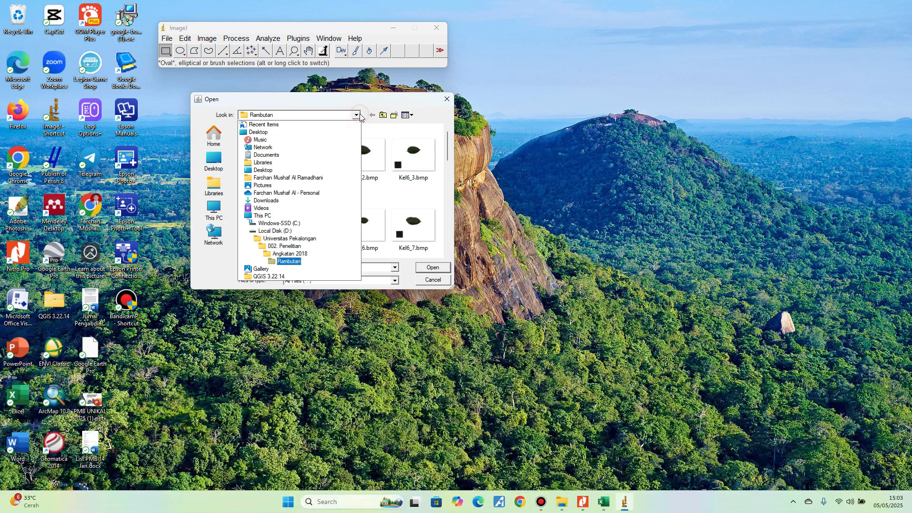
{"action": "left_click", "coordinate": [287, 257]}
{"action": "double_click", "coordinate": [264, 149]}
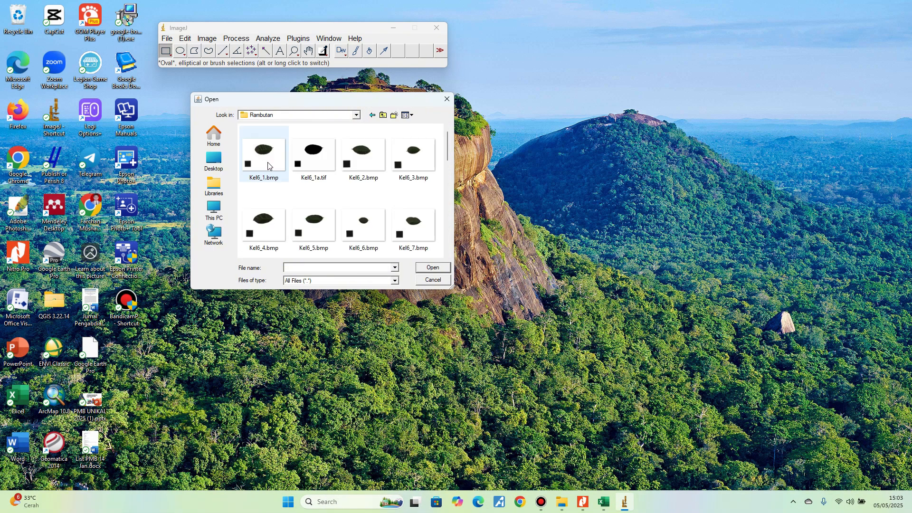
{"action": "double_click", "coordinate": [272, 163]}
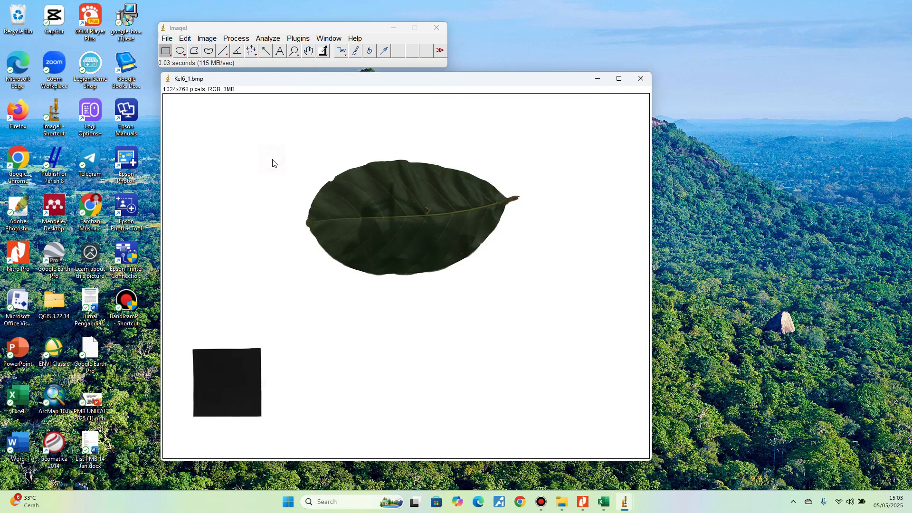
- Convert the leaf image Kel6_1.bmp from RGB Color to 8-bit grayscale
{"action": "left_click_drag", "start_coordinate": [335, 82], "coordinate": [292, 79]}
{"action": "left_click", "coordinate": [207, 38]}
{"action": "left_click", "coordinate": [232, 26]}
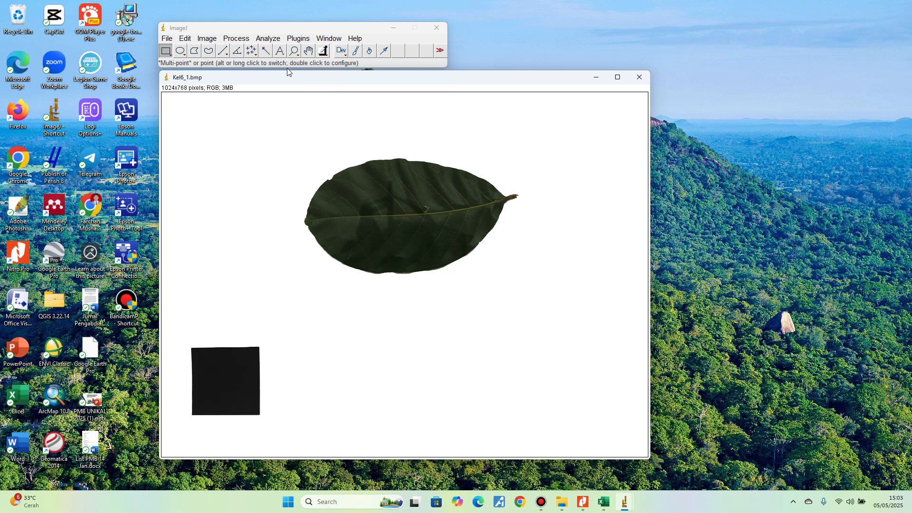
{"action": "left_click", "coordinate": [208, 38]}
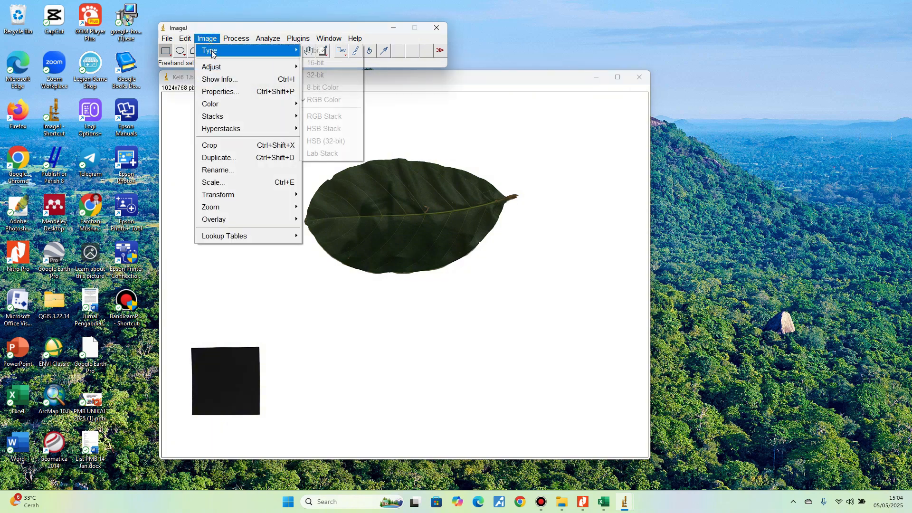
{"action": "left_click", "coordinate": [210, 40]}
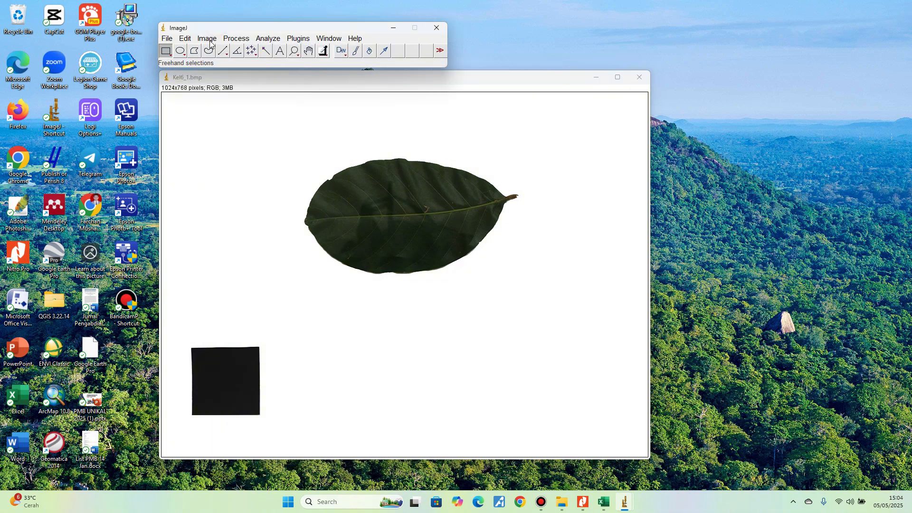
{"action": "left_click", "coordinate": [210, 41]}
{"action": "mouse_move", "coordinate": [210, 52]}
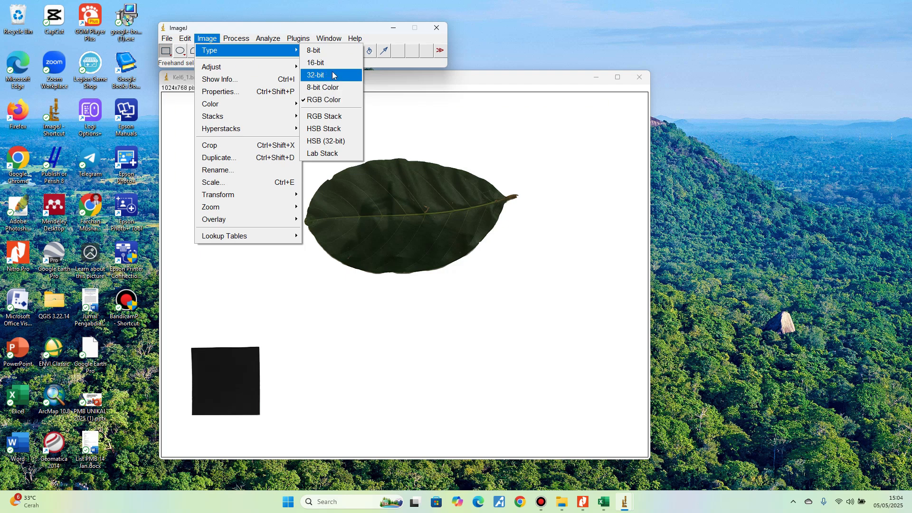
{"action": "left_click", "coordinate": [316, 53]}
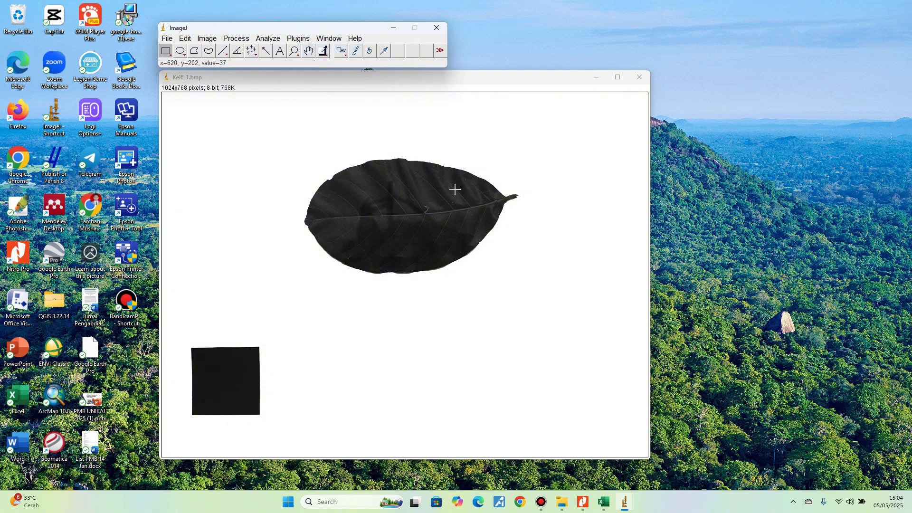
{"action": "left_click", "coordinate": [350, 78]}
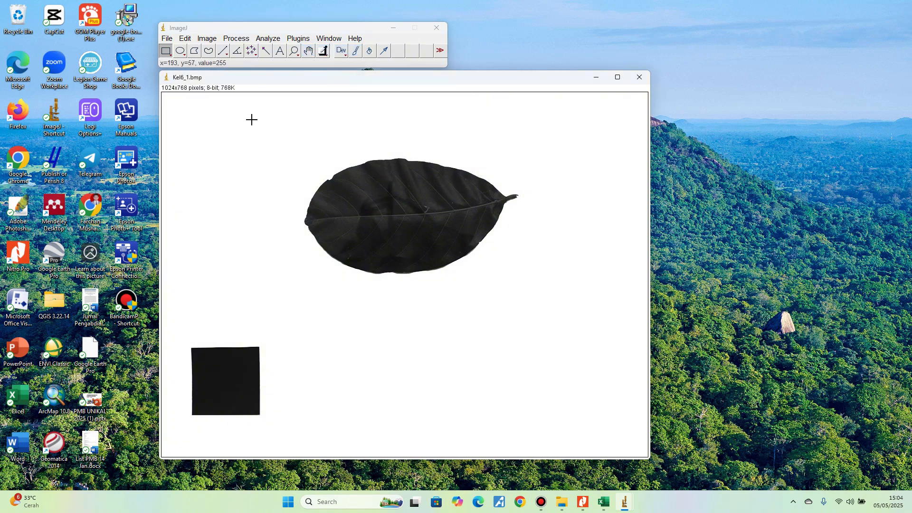
- Draw a horizontal straight line about 142.5 pixels long across the black reference square, from one side to the other near its upper edge
{"action": "left_click", "coordinate": [223, 52]}
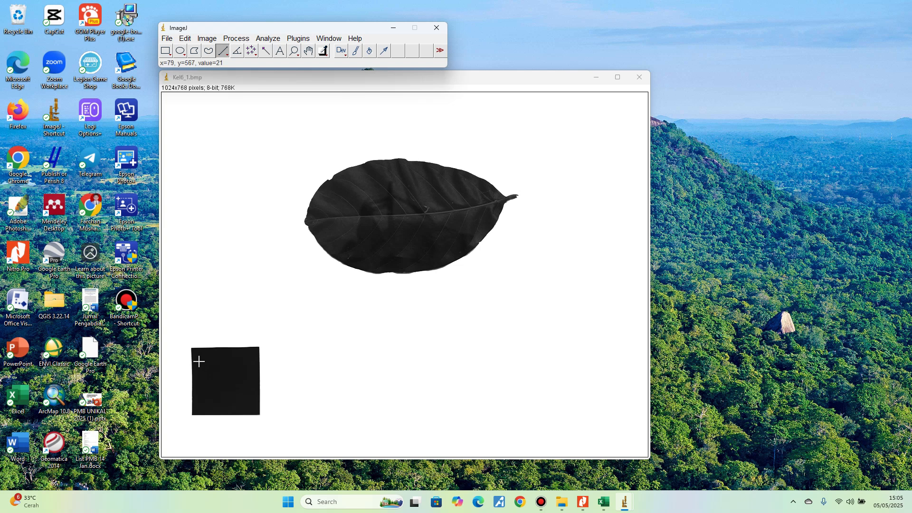
{"action": "key", "text": "plus"}
{"action": "key", "text": "plus"}
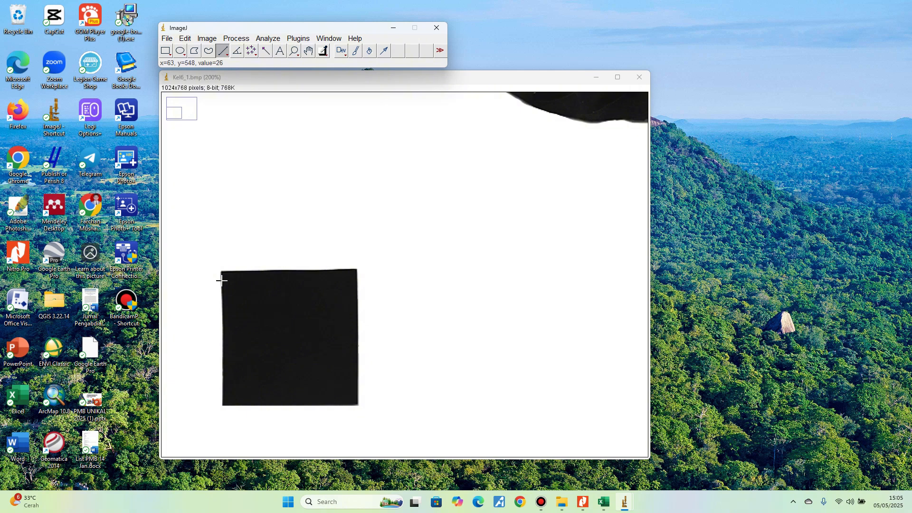
{"action": "mouse_move", "coordinate": [221, 280]}
{"action": "left_mouse_down"}
{"action": "mouse_move", "coordinate": [271, 279]}
{"action": "mouse_move", "coordinate": [220, 279]}
{"action": "mouse_move", "coordinate": [232, 284]}
{"action": "mouse_move", "coordinate": [262, 271]}
{"action": "left_mouse_up"}
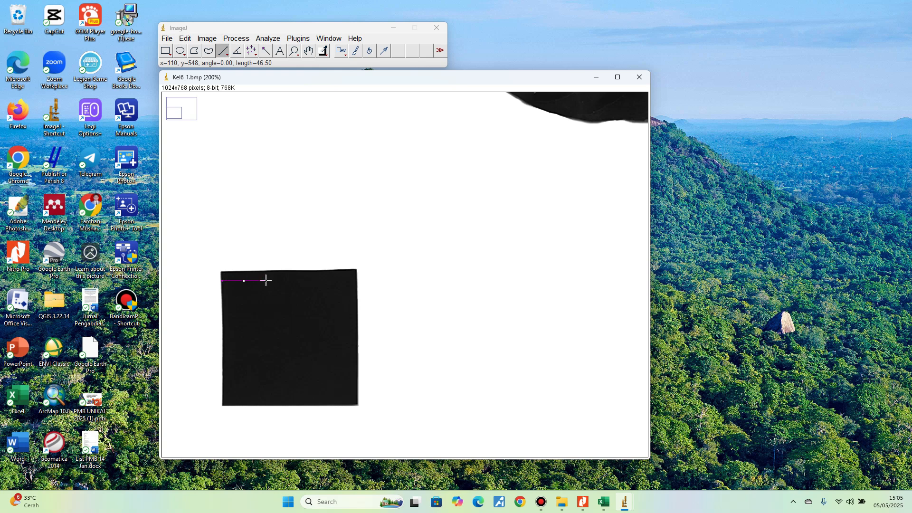
{"action": "left_click_drag", "start_coordinate": [266, 281], "coordinate": [357, 282]}
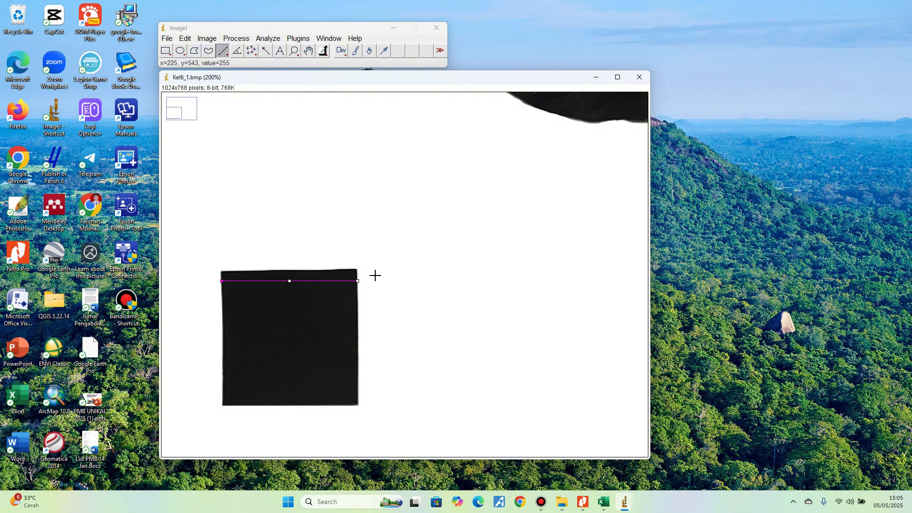
{"action": "key", "text": "minus"}
{"action": "key", "text": "minus"}
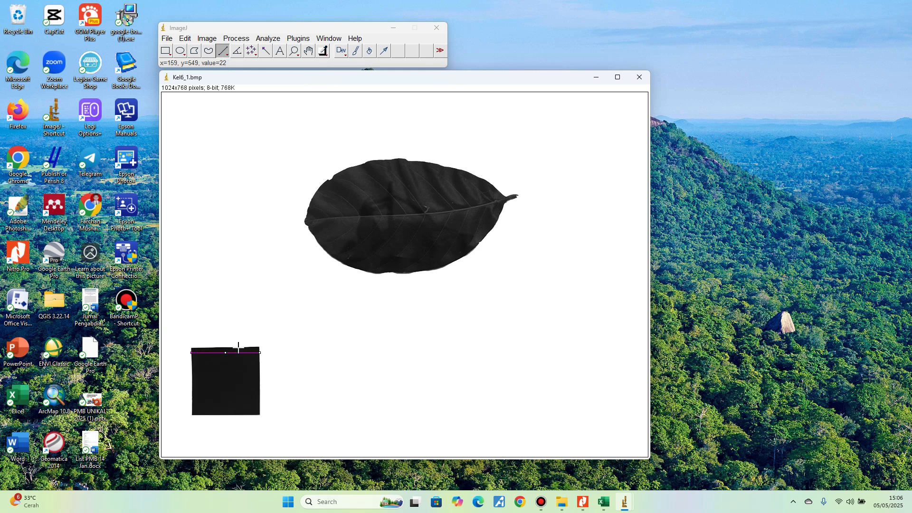
- Start Set Scale for the drawn line and set the known distance to 5
{"action": "left_click", "coordinate": [270, 39]}
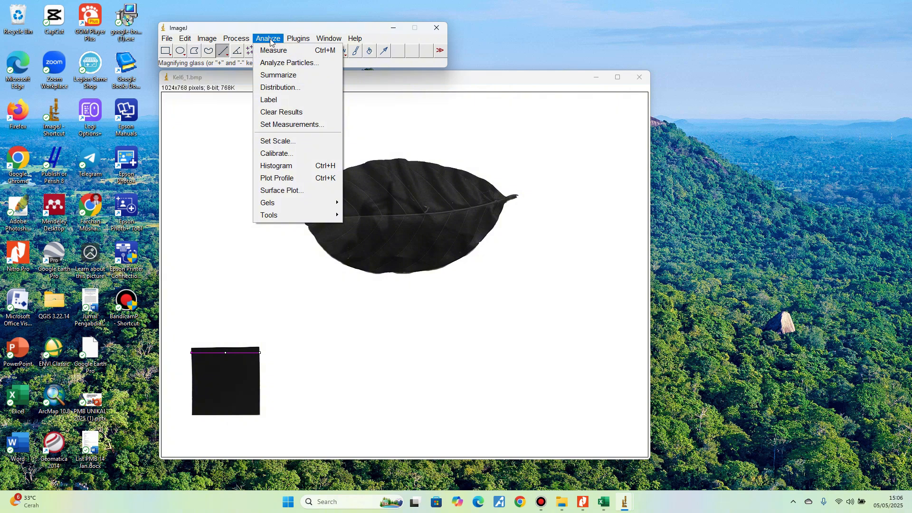
{"action": "left_click", "coordinate": [276, 142]}
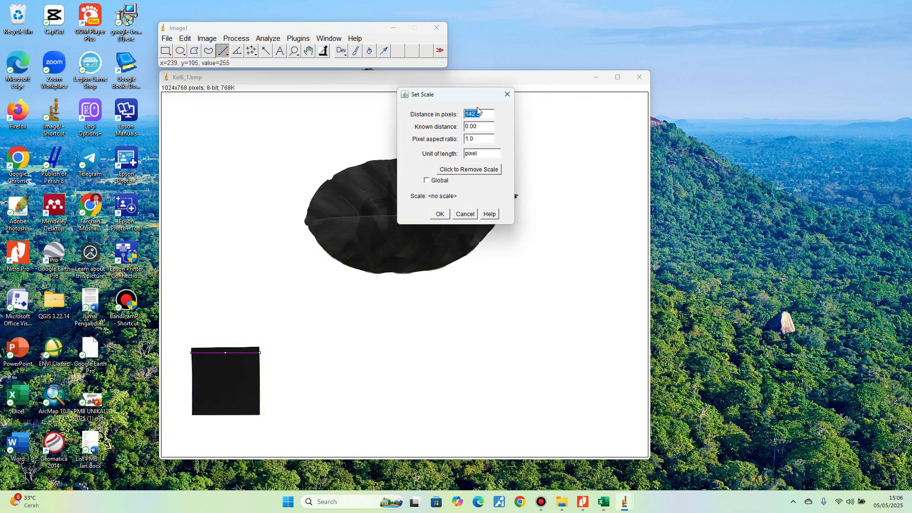
{"action": "left_click_drag", "start_coordinate": [470, 98], "coordinate": [580, 149]}
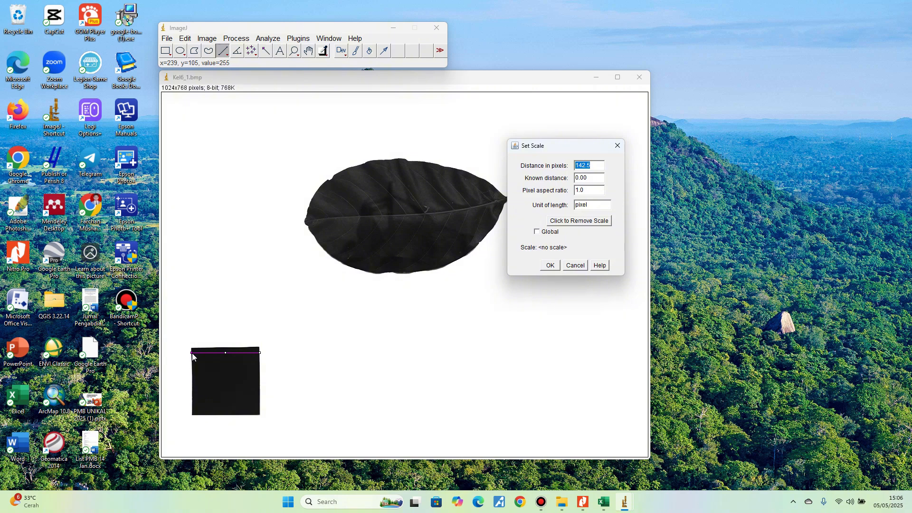
{"action": "left_click", "coordinate": [593, 181]}
{"action": "type", "text": "5"}
- Set the scale's unit of length to cm, make it global and apply the scale
{"action": "double_click", "coordinate": [591, 205]}
{"action": "left_click", "coordinate": [540, 208]}
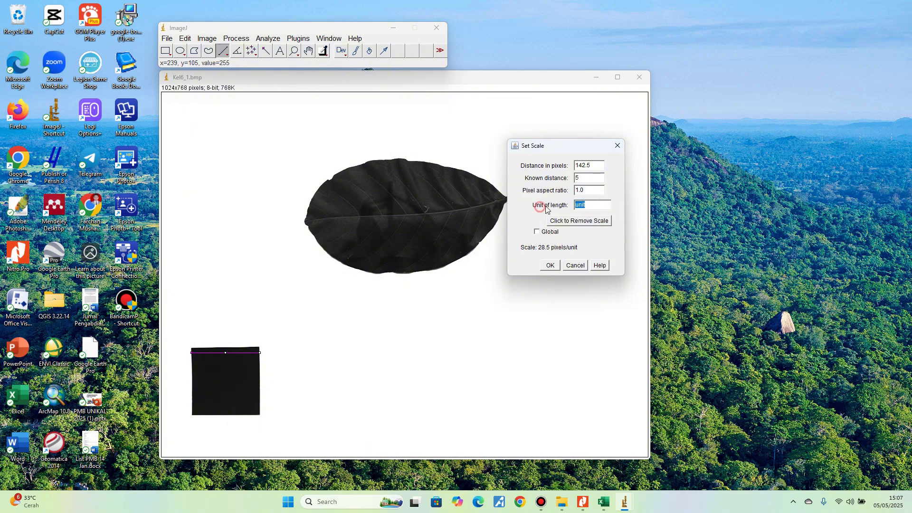
{"action": "left_click", "coordinate": [594, 205]}
{"action": "double_click", "coordinate": [596, 205]}
{"action": "type", "text": "cm"}
{"action": "left_click", "coordinate": [537, 232]}
{"action": "left_click", "coordinate": [586, 205]}
{"action": "double_click", "coordinate": [585, 206]}
{"action": "left_click", "coordinate": [586, 205]}
{"action": "double_click", "coordinate": [586, 205]}
{"action": "left_click", "coordinate": [551, 265]}
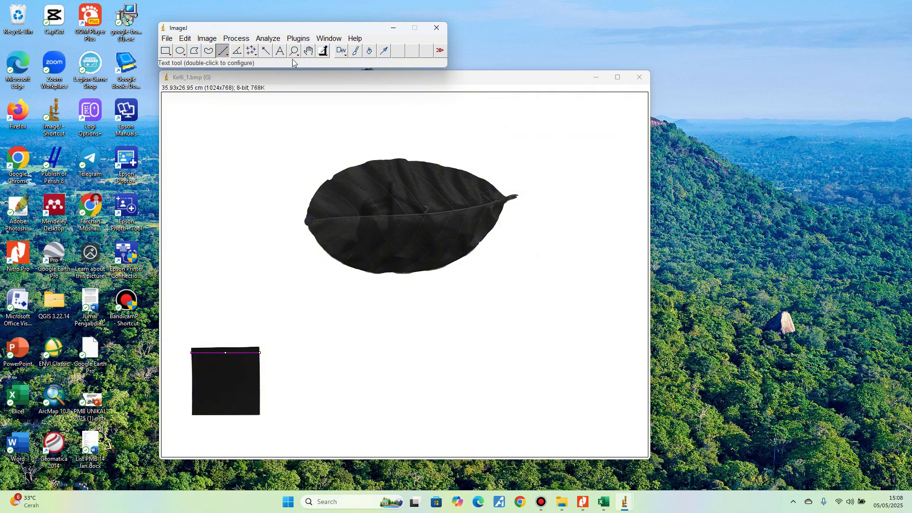
- Check the PDF module for the step on thresholding the leaf image with Make Binary, and return to the image
{"action": "mouse_move", "coordinate": [314, 80]}
{"action": "left_mouse_down"}
{"action": "mouse_move", "coordinate": [300, 63]}
{"action": "mouse_move", "coordinate": [306, 76]}
{"action": "left_mouse_up"}
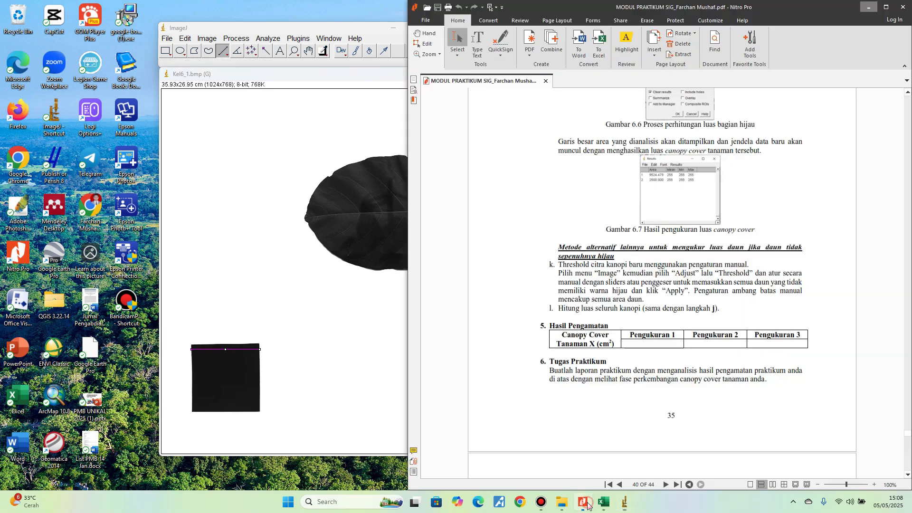
{"action": "left_click", "coordinate": [583, 501]}
{"action": "scroll", "coordinate": [682, 234], "scroll_direction": "up", "scroll_amount": 5}
{"action": "scroll", "coordinate": [682, 234], "scroll_direction": "down", "scroll_amount": 10}
{"action": "scroll", "coordinate": [656, 238], "scroll_direction": "up", "scroll_amount": 15}
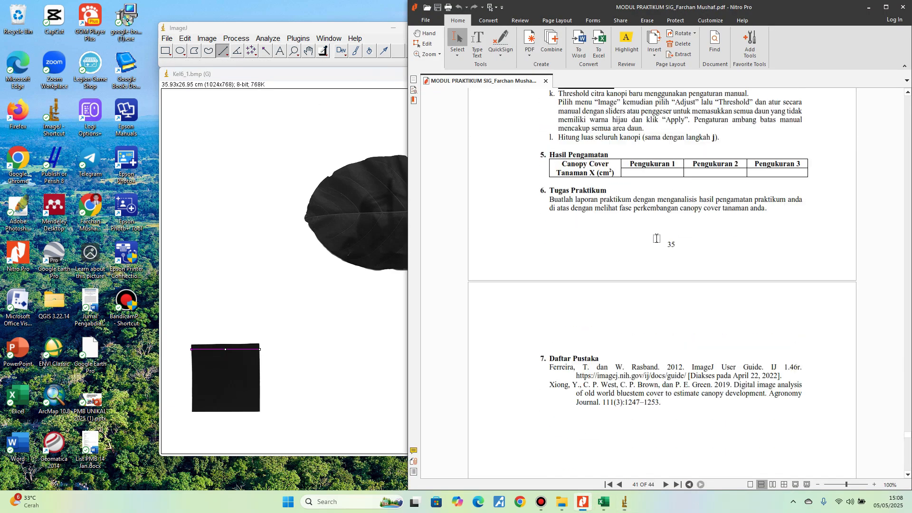
{"action": "scroll", "coordinate": [646, 245], "scroll_direction": "down", "scroll_amount": 5}
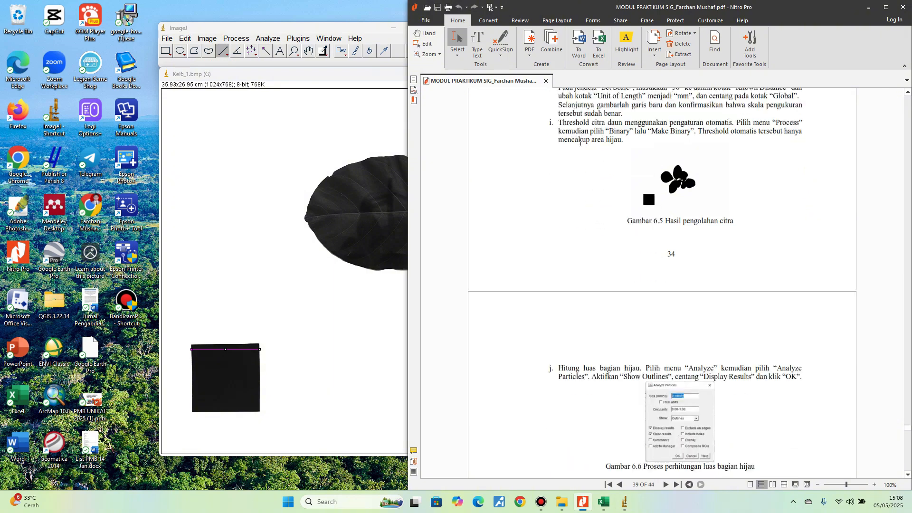
{"action": "left_click_drag", "start_coordinate": [563, 122], "coordinate": [691, 132]}
{"action": "left_click", "coordinate": [869, 8]}
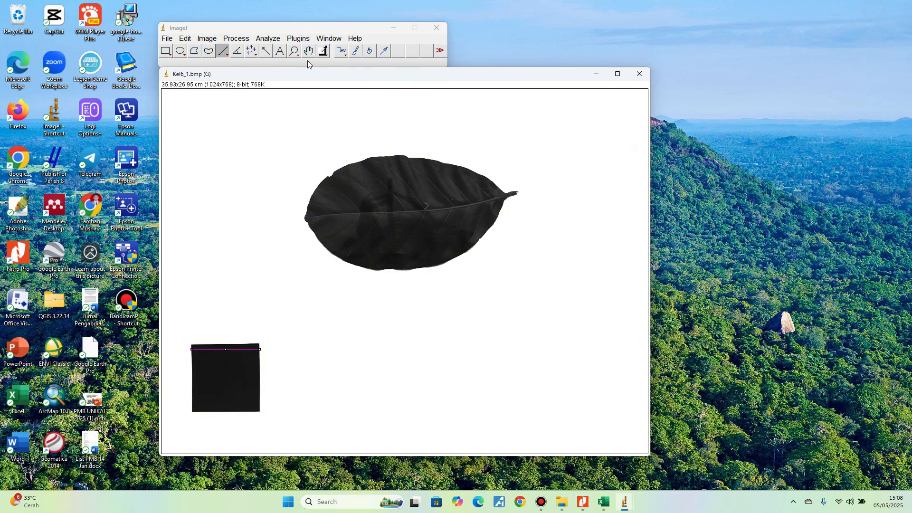
- Threshold the leaf image automatically with the Make Binary command
{"action": "left_click", "coordinate": [268, 39]}
{"action": "mouse_move", "coordinate": [247, 40]}
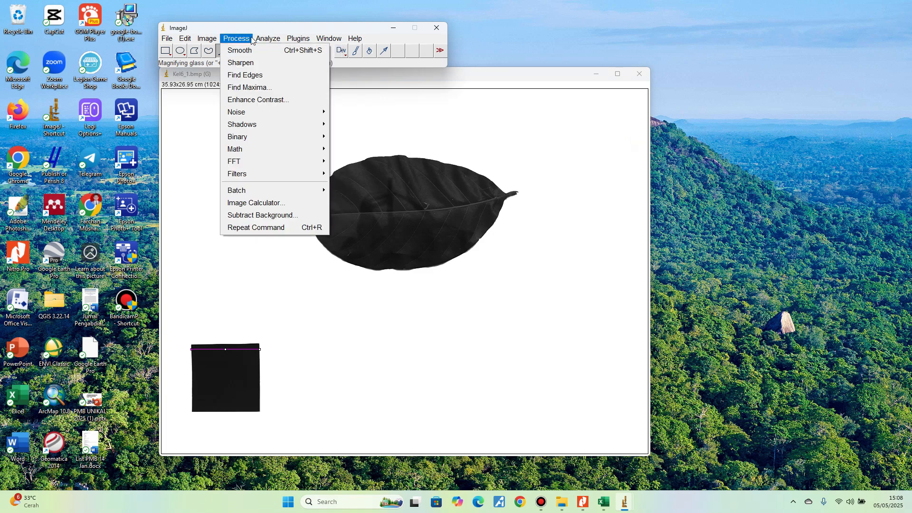
{"action": "mouse_move", "coordinate": [246, 136]}
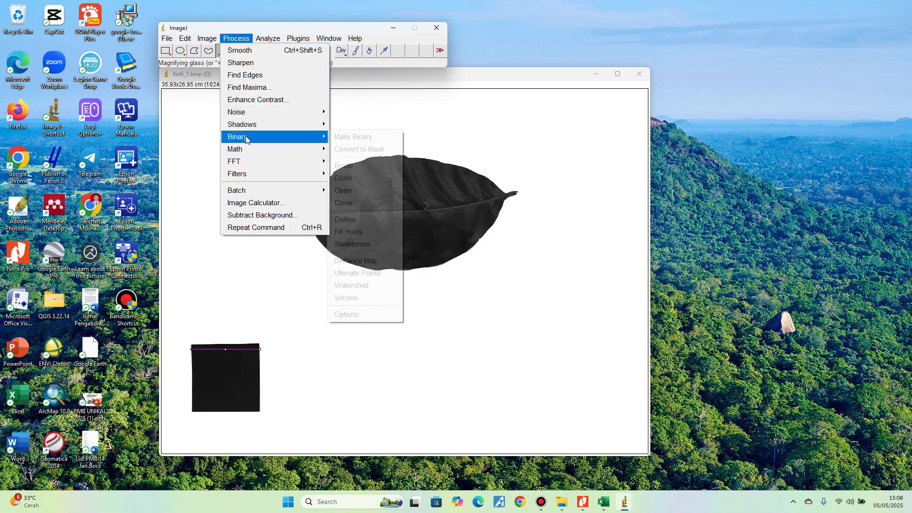
{"action": "left_click", "coordinate": [350, 138]}
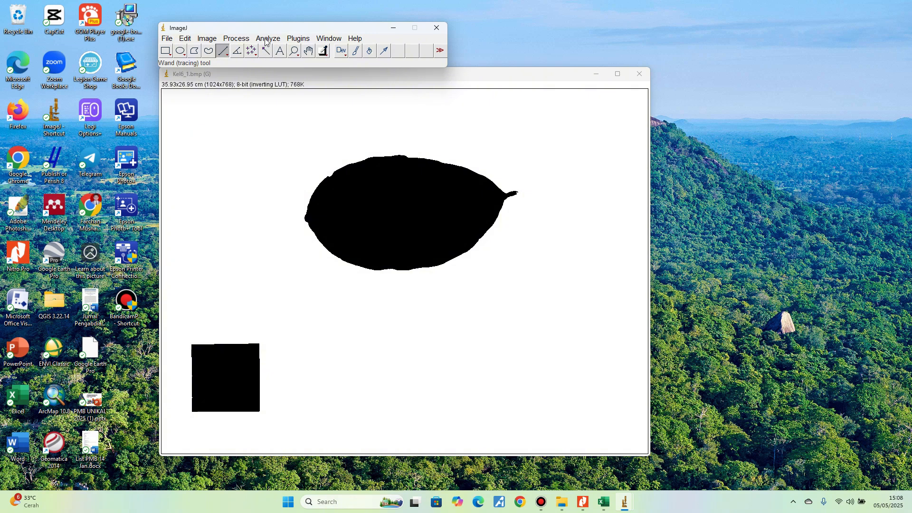
{"action": "left_click", "coordinate": [278, 74]}
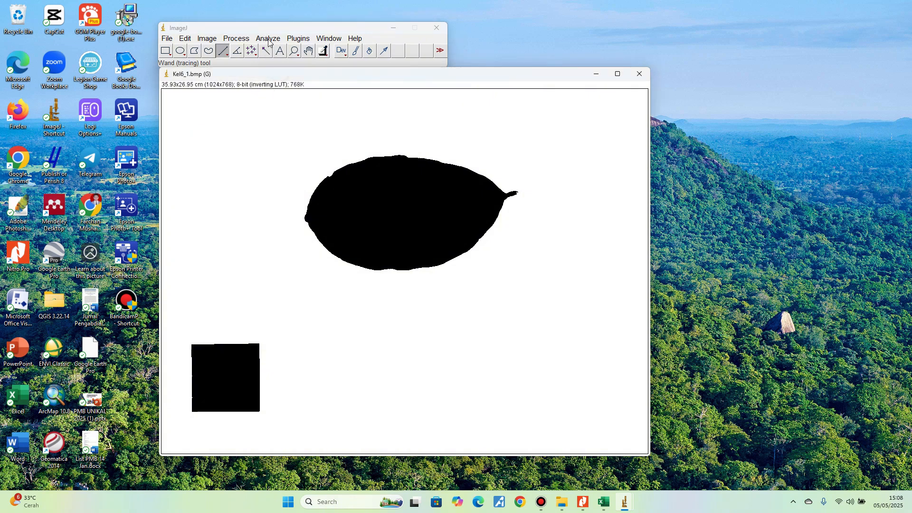
- Run Analyze Particles on the binary image with Show set to Outlines, keeping Display results and Clear results enabled
{"action": "left_click", "coordinate": [268, 39]}
{"action": "left_click", "coordinate": [267, 39]}
{"action": "left_click", "coordinate": [265, 39]}
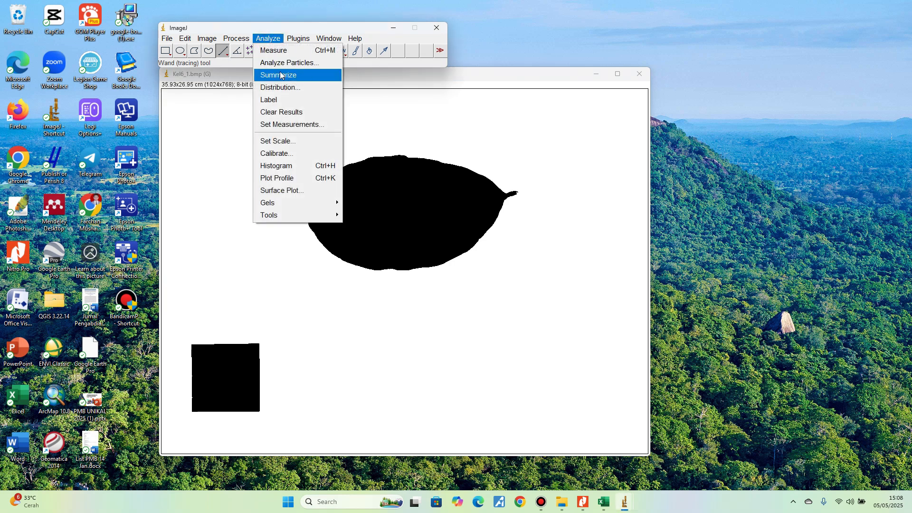
{"action": "left_click", "coordinate": [284, 63]}
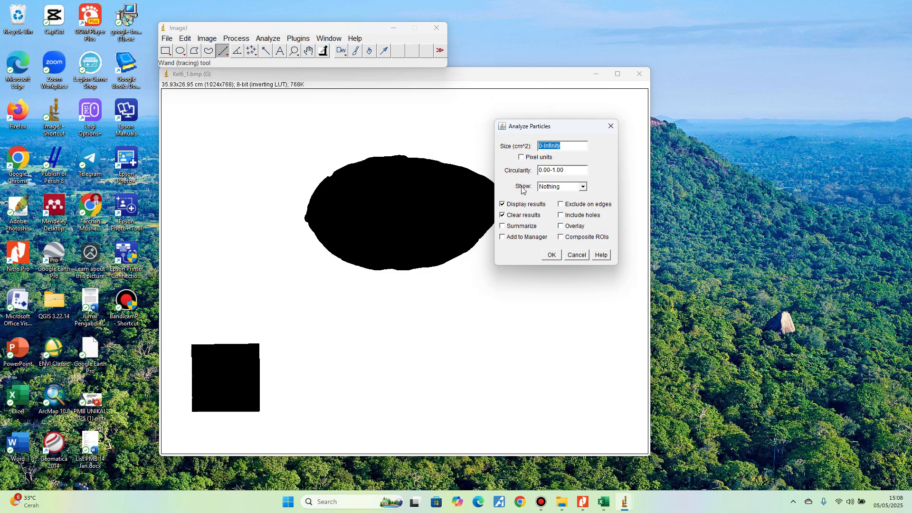
{"action": "left_click", "coordinate": [582, 187]}
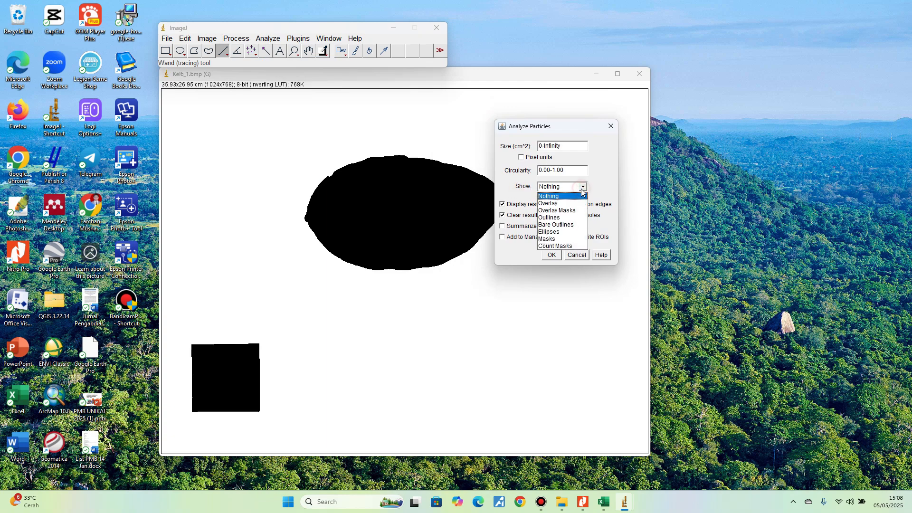
{"action": "left_click", "coordinate": [550, 218]}
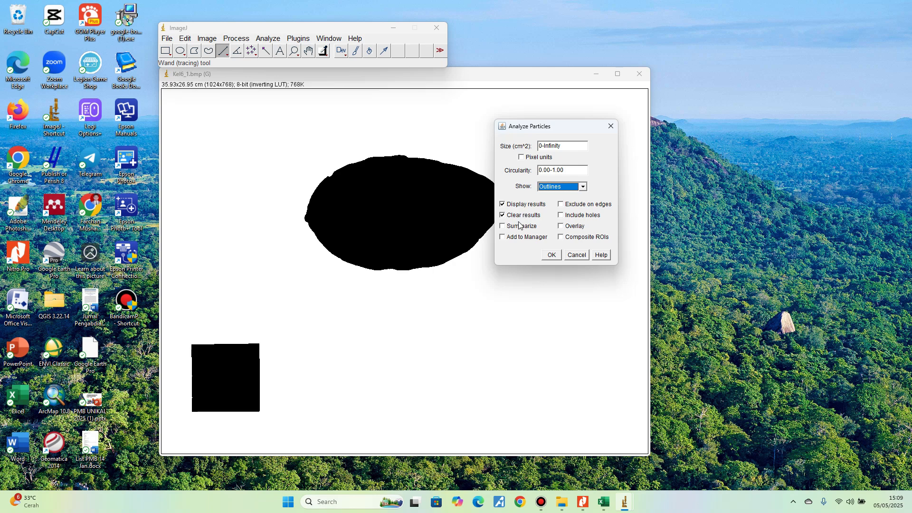
{"action": "left_click", "coordinate": [551, 255]}
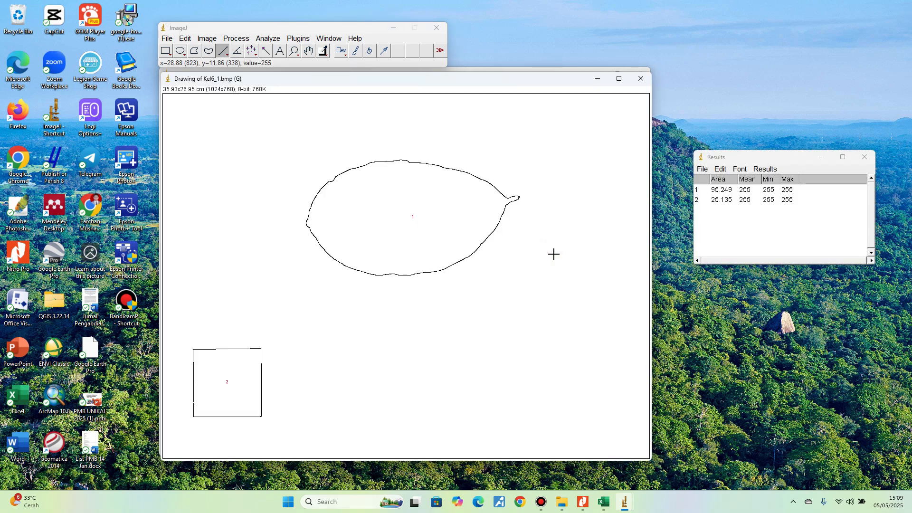
- Arrange the outline drawing, the binary image and the Results window so they can be compared side by side
{"action": "mouse_move", "coordinate": [511, 81]}
{"action": "left_mouse_down"}
{"action": "mouse_move", "coordinate": [473, 119]}
{"action": "mouse_move", "coordinate": [594, 95]}
{"action": "mouse_move", "coordinate": [573, 90]}
{"action": "left_mouse_up"}
{"action": "left_click_drag", "start_coordinate": [207, 84], "coordinate": [51, 90]}
{"action": "left_click_drag", "start_coordinate": [513, 87], "coordinate": [492, 87]}
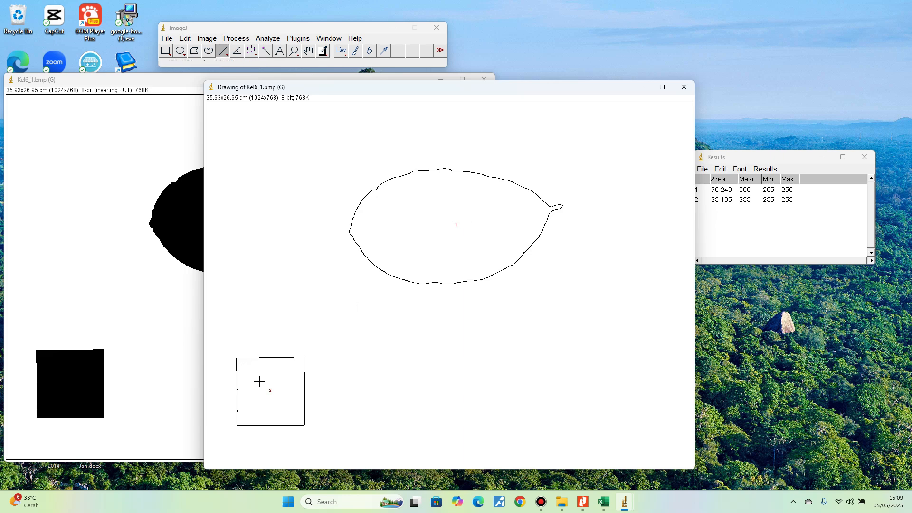
{"action": "left_click_drag", "start_coordinate": [796, 159], "coordinate": [807, 147]}
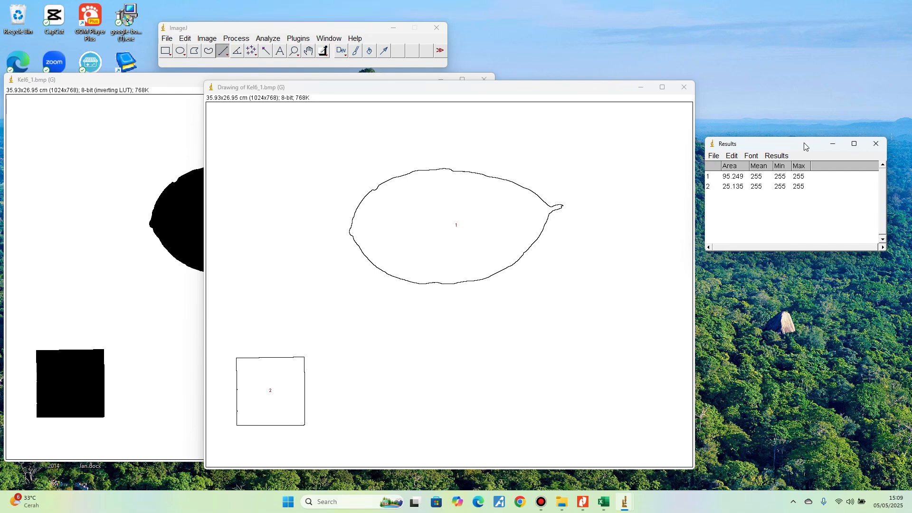
- Compare the area values in result rows 1 and 2 with the numbered leaf and reference square in the outline drawing
{"action": "left_click", "coordinate": [738, 179]}
{"action": "left_click", "coordinate": [733, 188]}
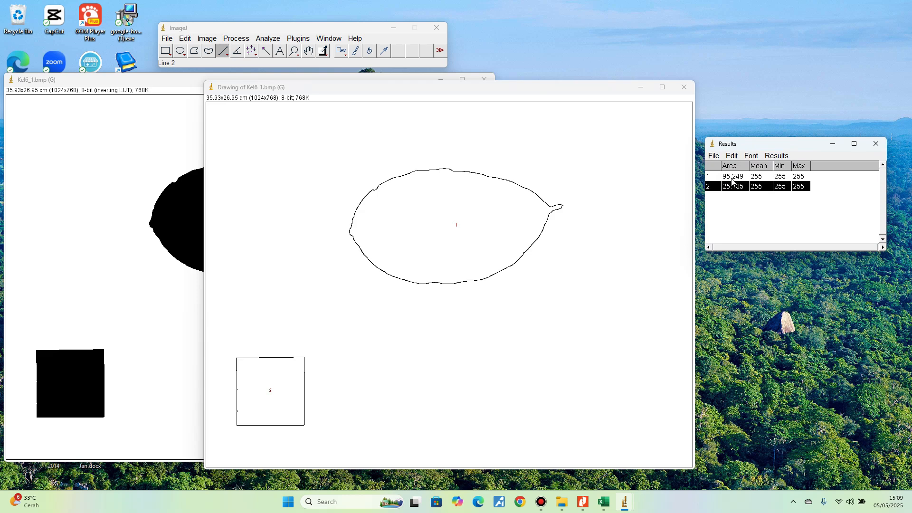
{"action": "left_click", "coordinate": [733, 177]}
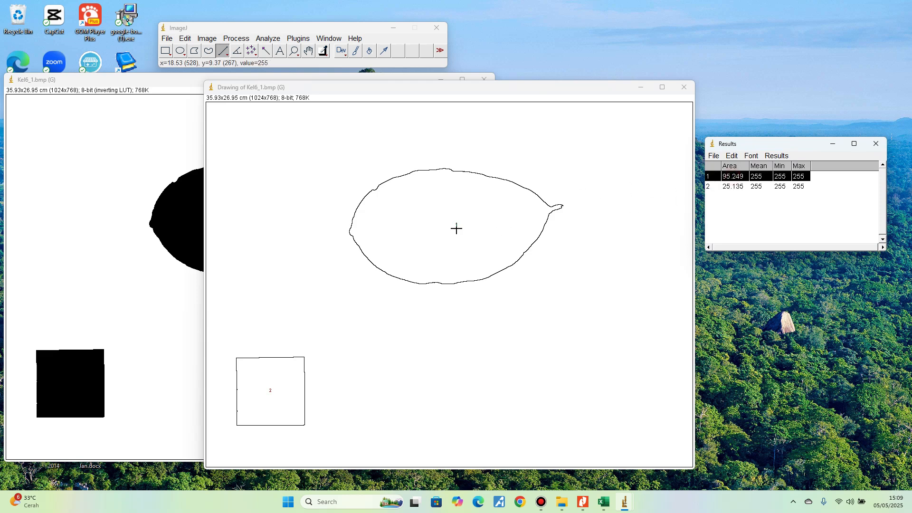
{"action": "left_click", "coordinate": [734, 187]}
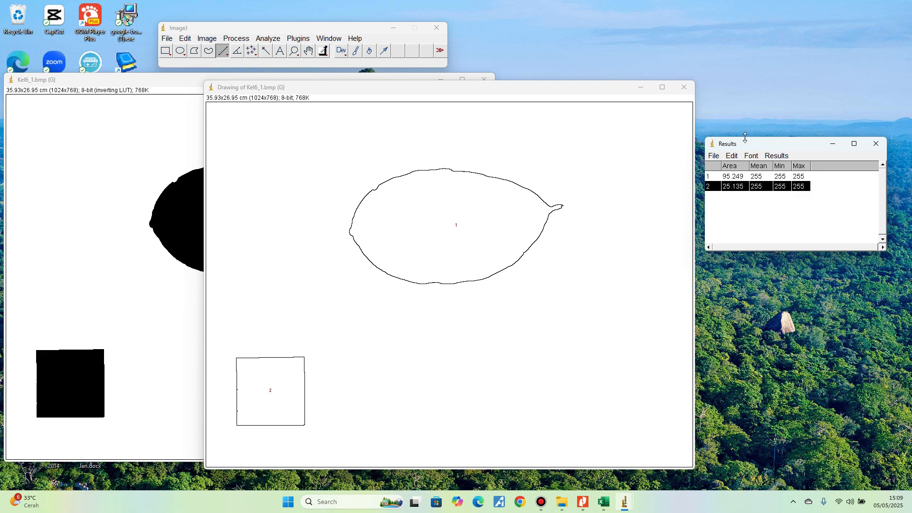
{"action": "left_click_drag", "start_coordinate": [742, 143], "coordinate": [715, 200]}
{"action": "left_click", "coordinate": [717, 200]}
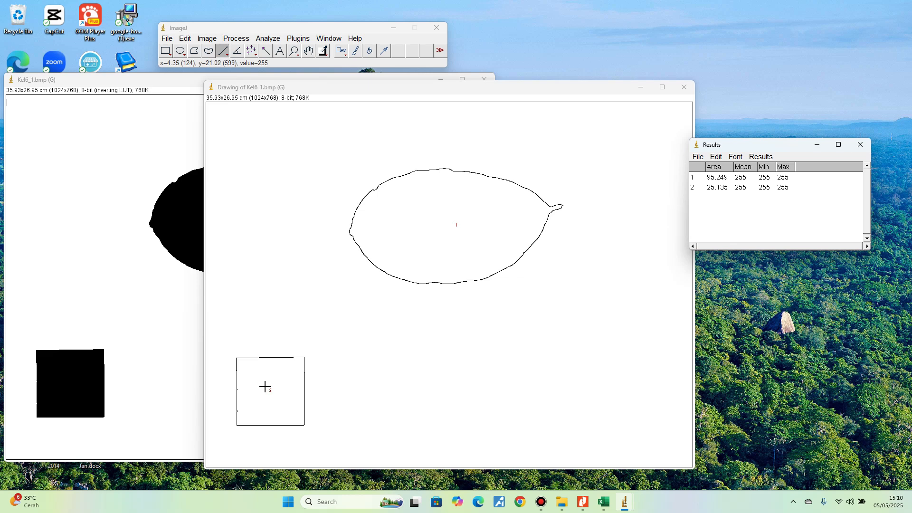
{"action": "left_click", "coordinate": [719, 187]}
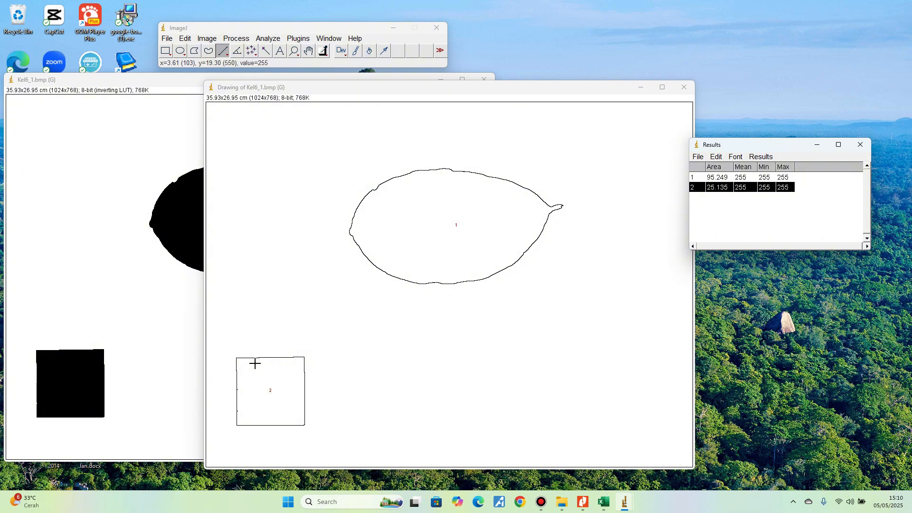
{"action": "left_click", "coordinate": [720, 181]}
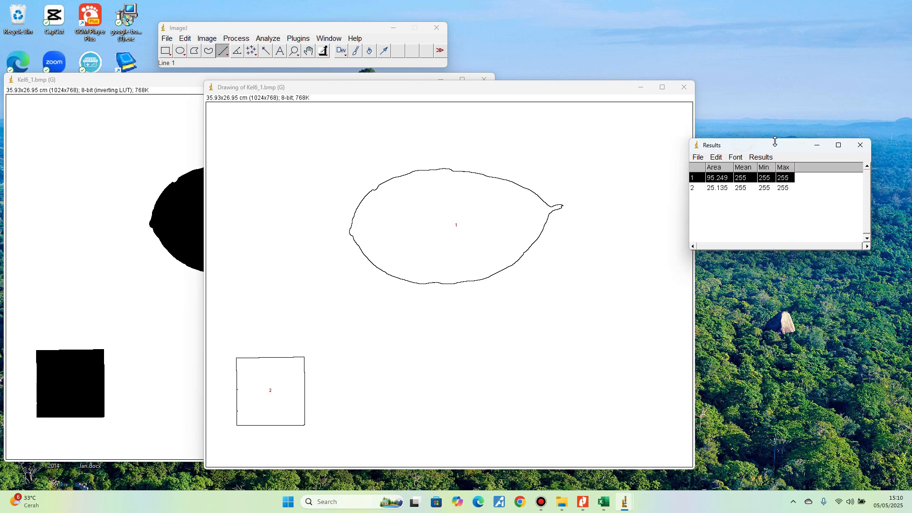
{"action": "left_click_drag", "start_coordinate": [774, 147], "coordinate": [790, 132]}
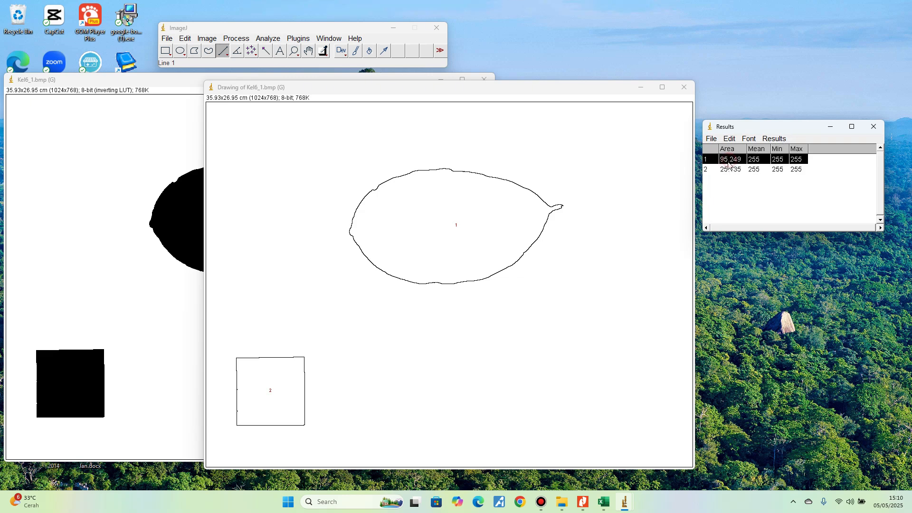
{"action": "left_click", "coordinate": [731, 172]}
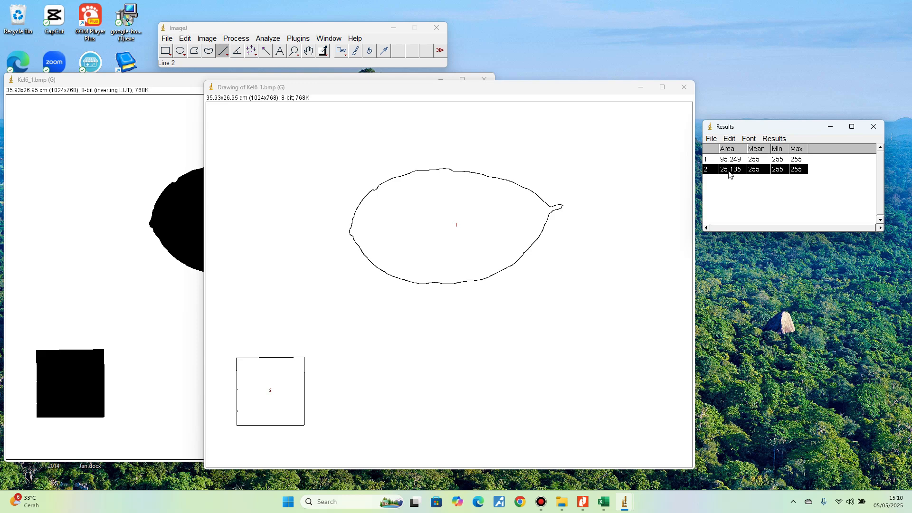
{"action": "left_click", "coordinate": [732, 161]}
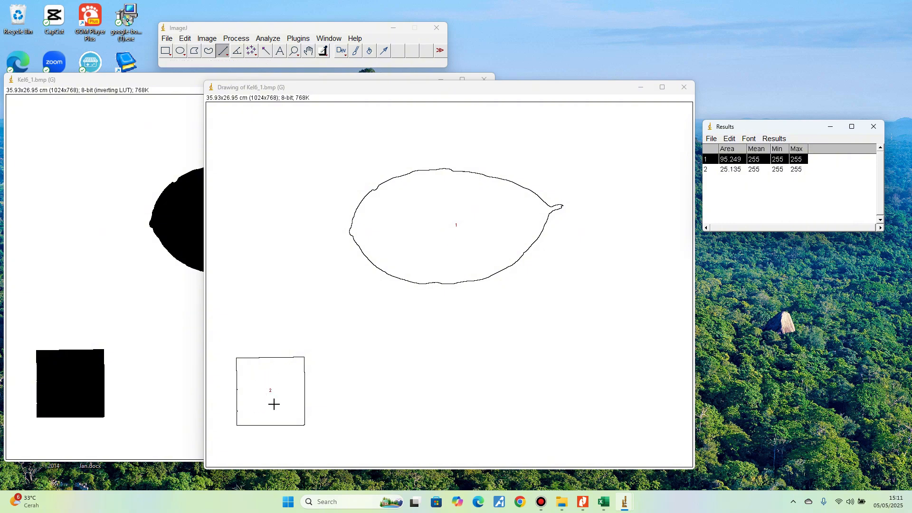
{"action": "left_click_drag", "start_coordinate": [772, 129], "coordinate": [777, 131]}
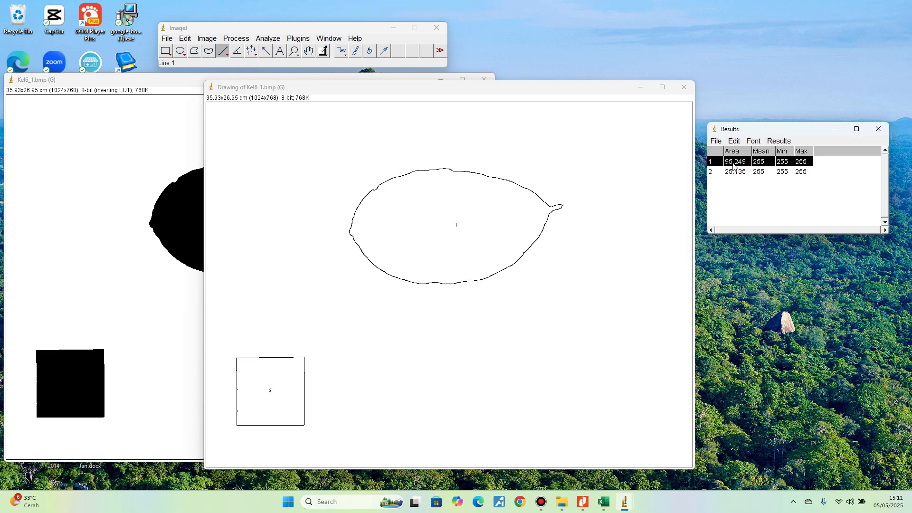
- Switch to the Excel workbook Olah Data Konstanta Daun and place it beside the ImageJ Results window
{"action": "left_click", "coordinate": [603, 502]}
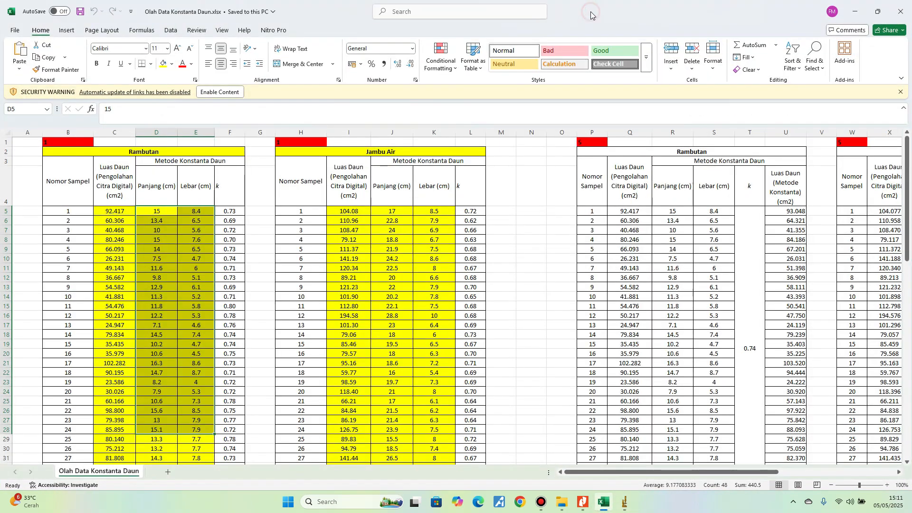
{"action": "key", "text": "super+Left"}
{"action": "left_click", "coordinate": [588, 155]}
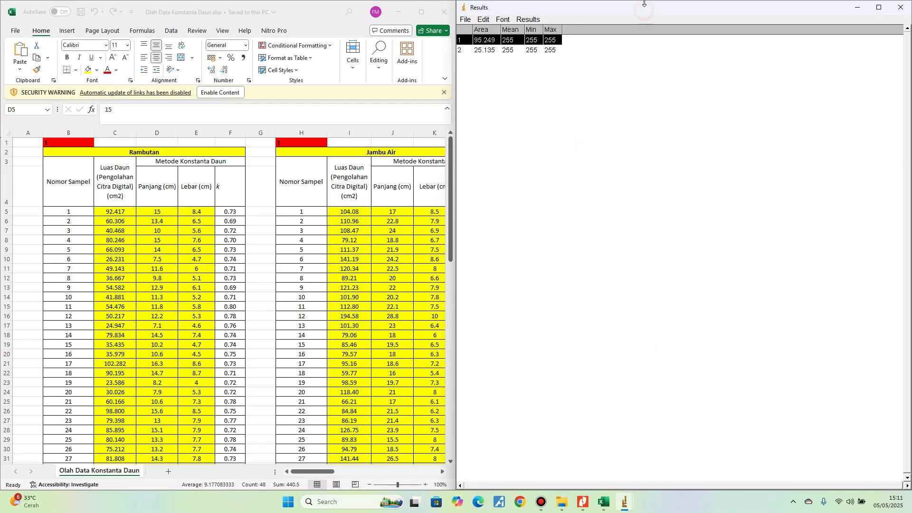
{"action": "left_click_drag", "start_coordinate": [645, 6], "coordinate": [653, 117]}
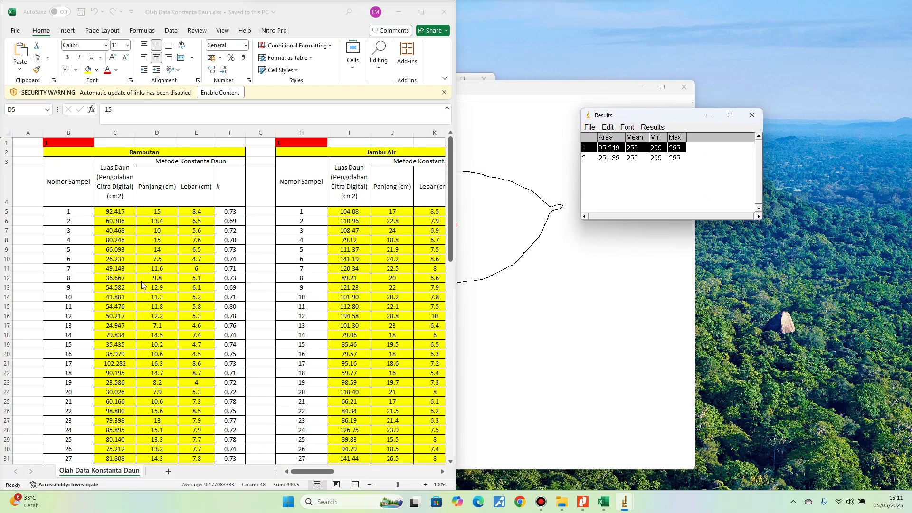
- Enter 95.249 as the digitally processed leaf area of Rambutan sample 1 in cell C5
{"action": "left_click", "coordinate": [118, 213]}
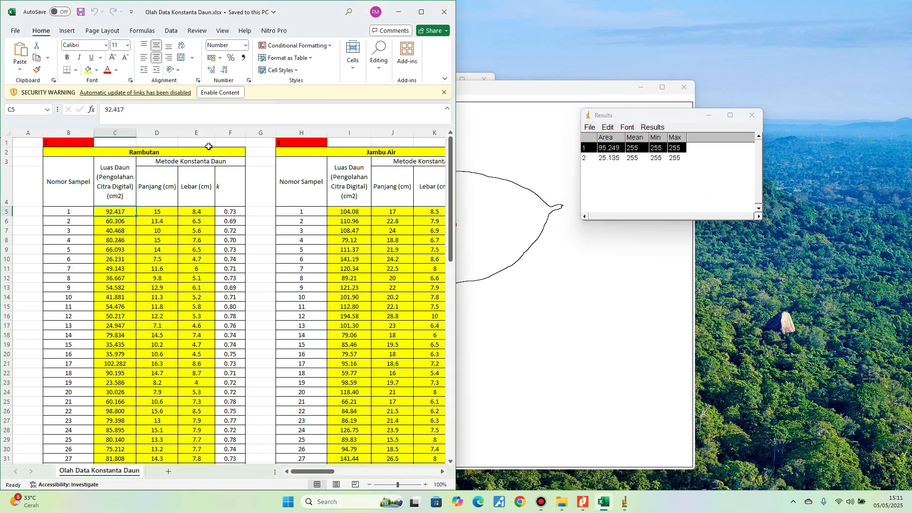
{"action": "type", "text": "95"}
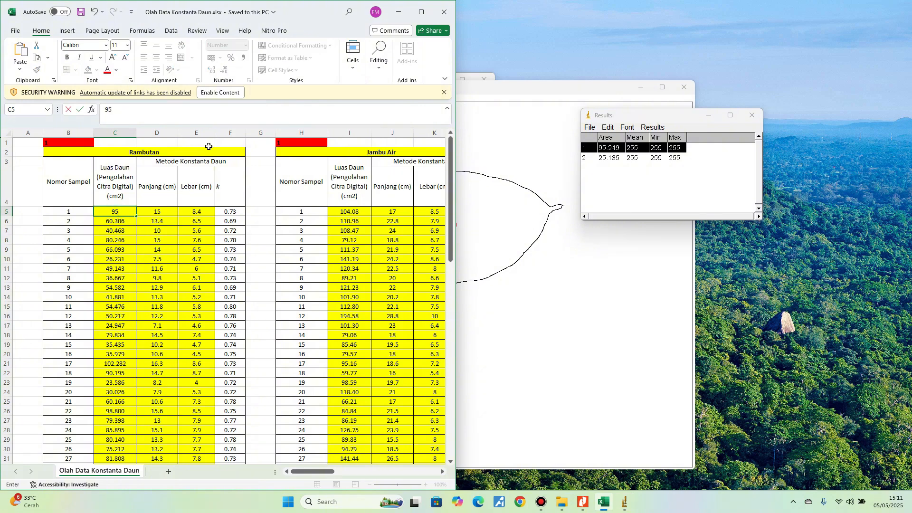
{"action": "type", "text": ".249"}
{"action": "key", "text": "Return"}
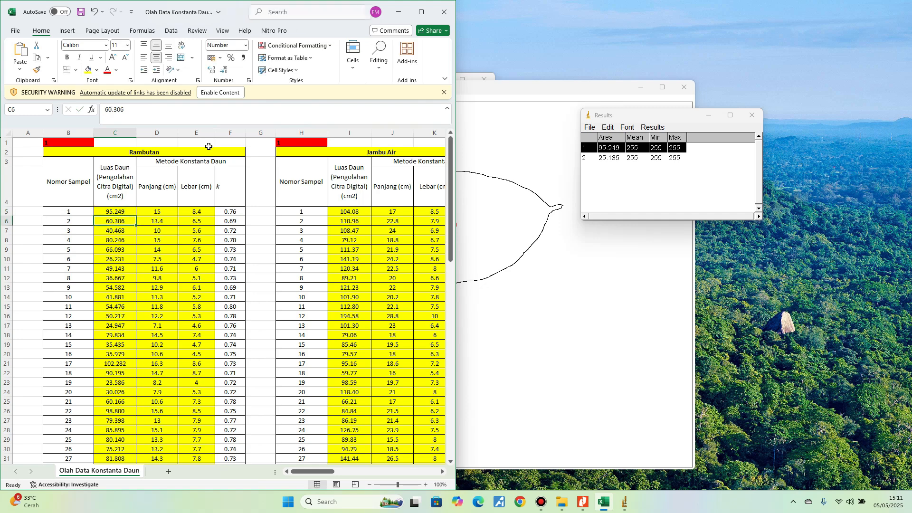
- Clear the leaf area values of Rambutan samples 2 to 30 in C6:C34
{"action": "key", "text": "shift+Down"}
{"action": "key", "text": "shift+Down"}
{"action": "key", "text": "shift+Down"}
{"action": "key", "text": "shift+Down"}
{"action": "key", "text": "shift+Down"}
{"action": "key", "text": "shift+Down"}
{"action": "key", "text": "shift+Down"}
{"action": "key", "text": "shift+Down"}
{"action": "key", "text": "shift+Down"}
{"action": "key", "text": "shift+Down"}
{"action": "key", "text": "shift+Down"}
{"action": "key", "text": "shift+Down"}
{"action": "key", "text": "shift+Down"}
{"action": "key", "text": "shift+Down"}
{"action": "key", "text": "shift+Down"}
{"action": "key", "text": "shift+Down"}
{"action": "key", "text": "shift+Down"}
{"action": "key", "text": "shift+Down"}
{"action": "key", "text": "shift+Down"}
{"action": "key", "text": "shift+Down"}
{"action": "key", "text": "shift+Down"}
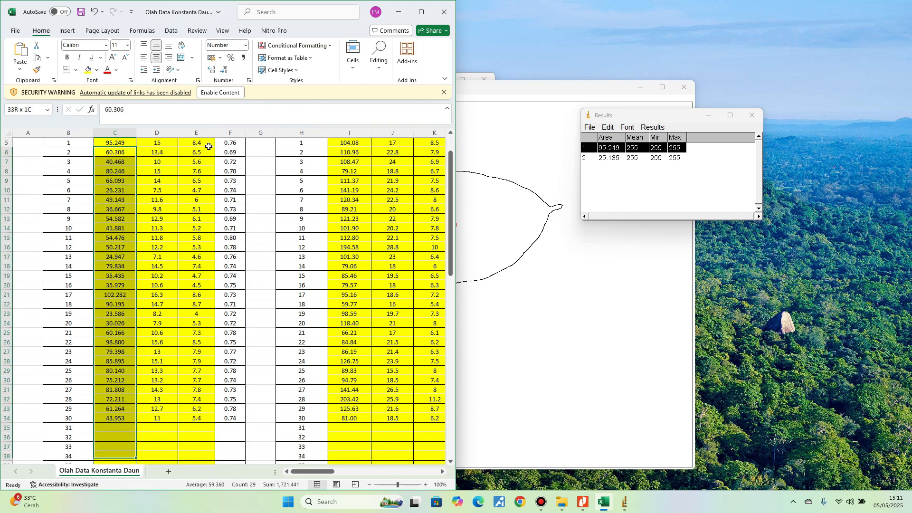
{"action": "key", "text": "shift+Up"}
{"action": "key", "text": "shift+Up"}
{"action": "key", "text": "shift+Up"}
{"action": "key", "text": "shift+Up"}
{"action": "key", "text": "shift+Up"}
{"action": "key", "text": "shift+Up"}
{"action": "key", "text": "shift+Up"}
{"action": "key", "text": "shift+Up"}
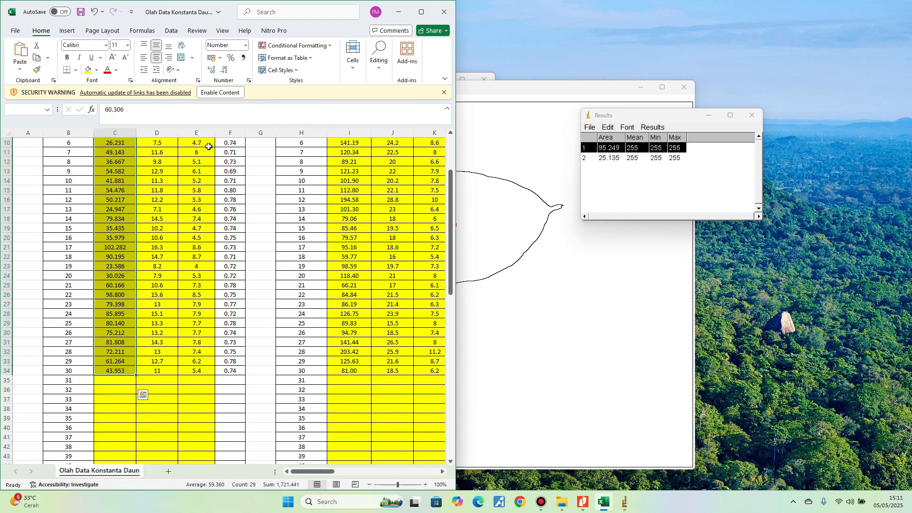
{"action": "scroll", "coordinate": [209, 146], "scroll_direction": "up", "scroll_amount": 3}
{"action": "key", "text": "Delete"}
{"action": "key", "text": "Up"}
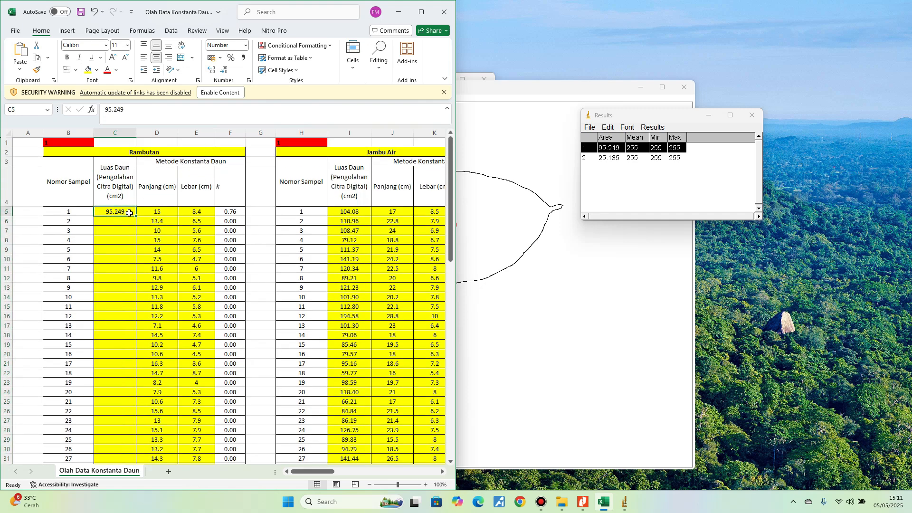
- Clear the Rambutan length and width values from sample 2 downward, keeping those of sample 1
{"action": "left_click_drag", "start_coordinate": [134, 214], "coordinate": [197, 412]}
{"action": "key", "text": "Delete"}
{"action": "scroll", "coordinate": [196, 412], "scroll_direction": "up", "scroll_amount": 2}
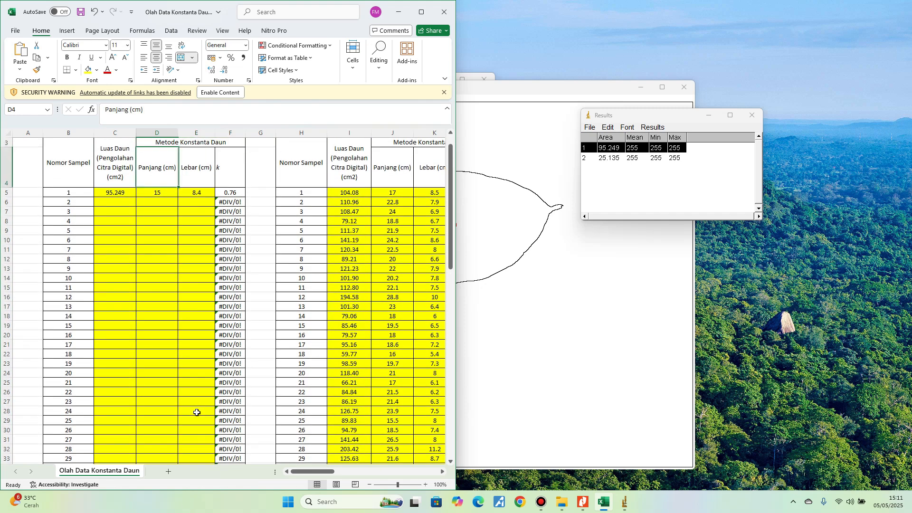
{"action": "key", "text": "Up"}
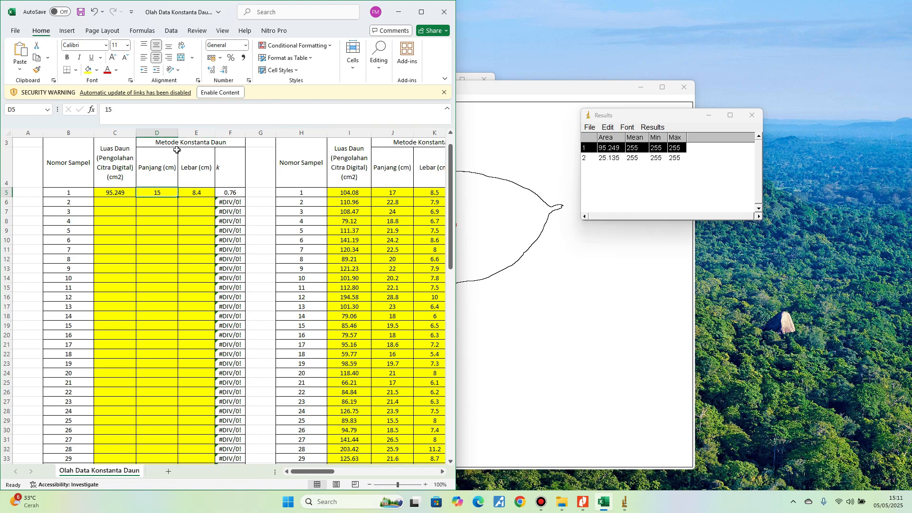
- Minimise the workbook, then close the ImageJ Results window without saving the measurements and close the outline drawing
{"action": "left_click", "coordinate": [398, 13]}
{"action": "mouse_move", "coordinate": [481, 91]}
{"action": "left_mouse_down"}
{"action": "mouse_move", "coordinate": [501, 94]}
{"action": "mouse_move", "coordinate": [464, 97]}
{"action": "left_mouse_up"}
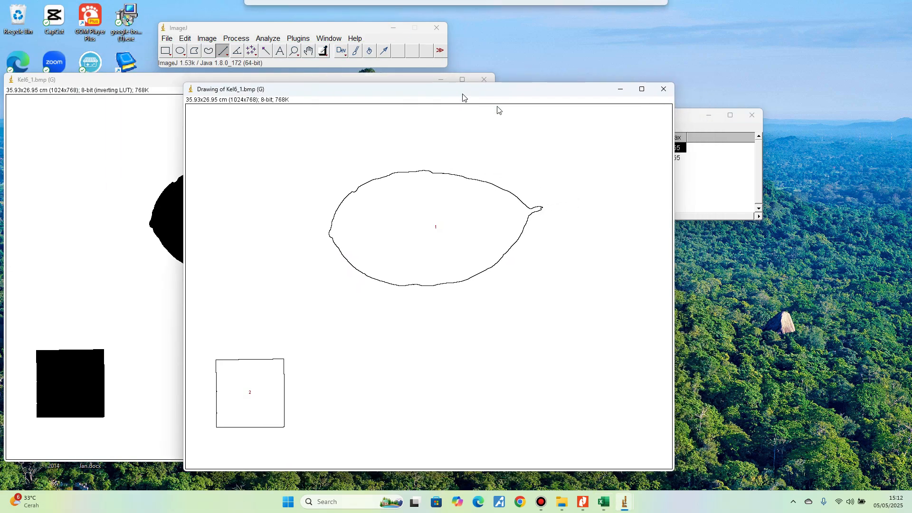
{"action": "left_click_drag", "start_coordinate": [688, 117], "coordinate": [700, 135]}
{"action": "left_click", "coordinate": [760, 135]}
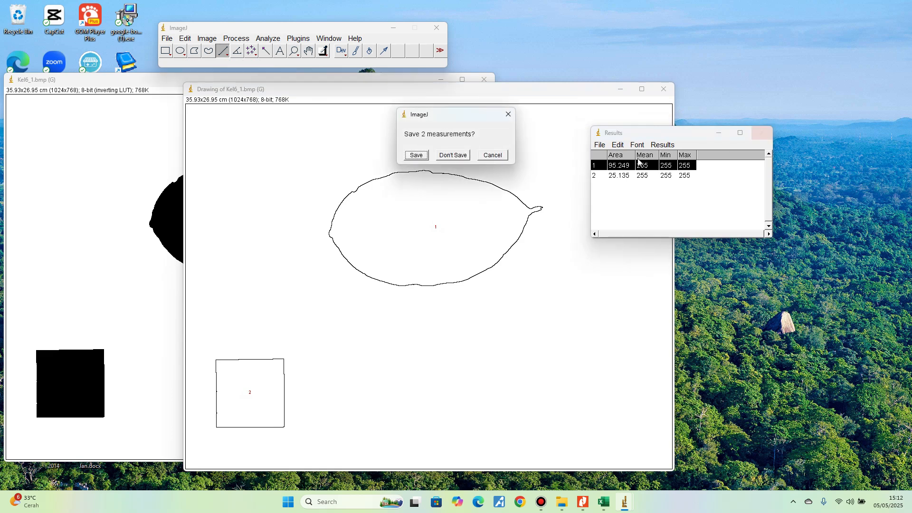
{"action": "left_click", "coordinate": [459, 156]}
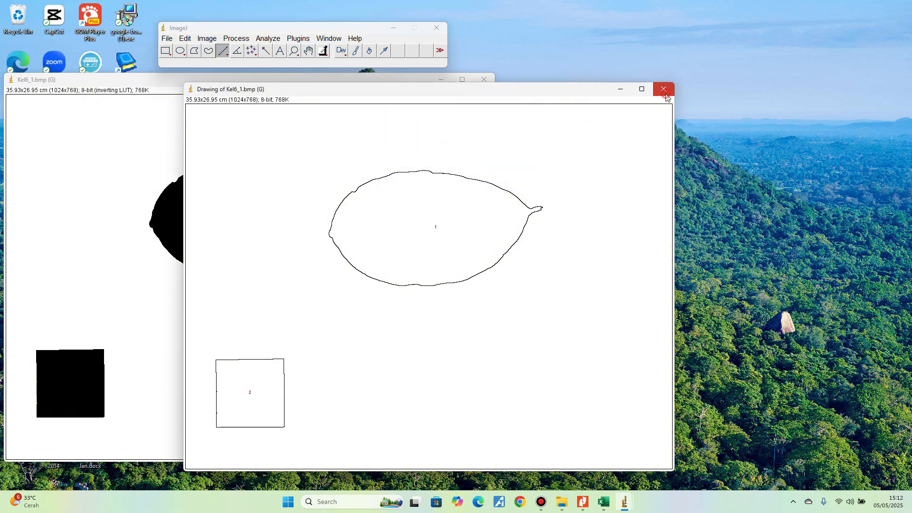
{"action": "left_click", "coordinate": [663, 88]}
- Close the binary leaf image, saving it as Kel6_1_L1.tif in the Rambutan folder, and open that folder in File Explorer
{"action": "mouse_move", "coordinate": [380, 86]}
{"action": "left_mouse_down"}
{"action": "mouse_move", "coordinate": [509, 106]}
{"action": "mouse_move", "coordinate": [535, 84]}
{"action": "mouse_move", "coordinate": [560, 93]}
{"action": "mouse_move", "coordinate": [534, 81]}
{"action": "left_mouse_up"}
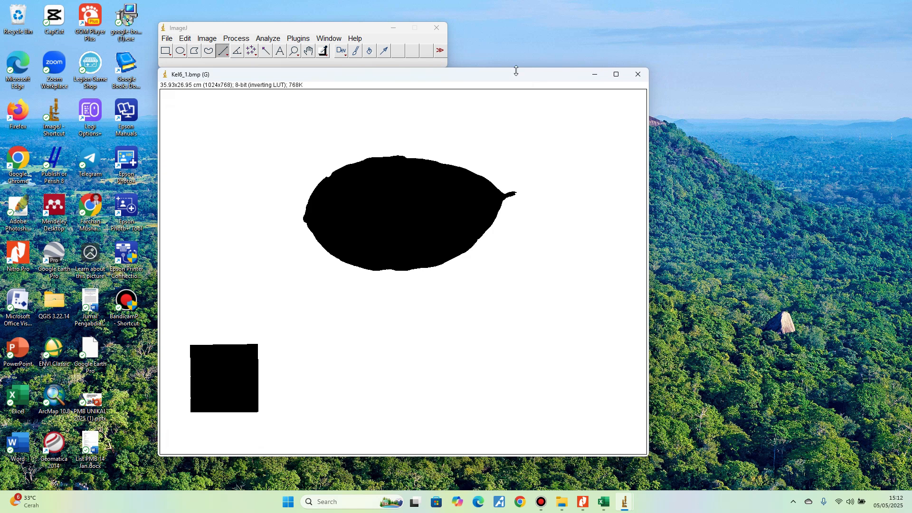
{"action": "left_click", "coordinate": [632, 78]}
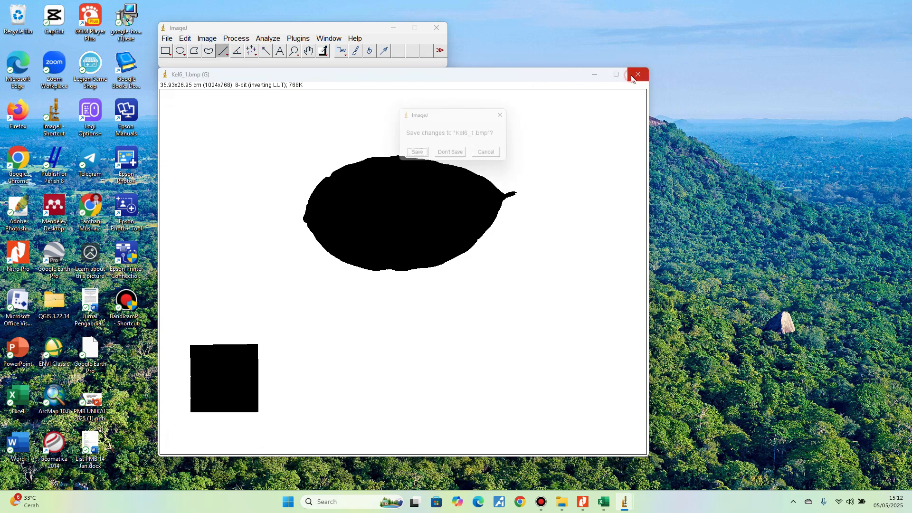
{"action": "left_click", "coordinate": [417, 156]}
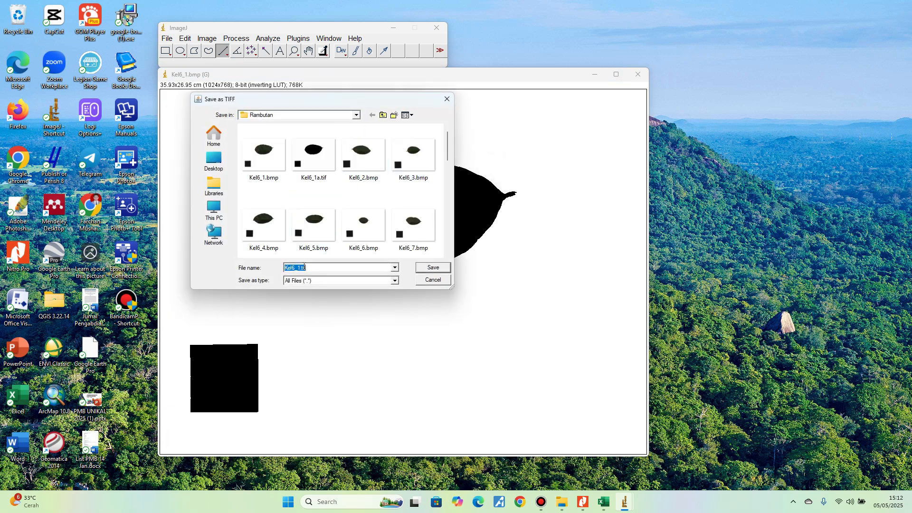
{"action": "left_click", "coordinate": [304, 268]}
{"action": "left_click", "coordinate": [432, 269]}
{"action": "left_click", "coordinate": [560, 499]}
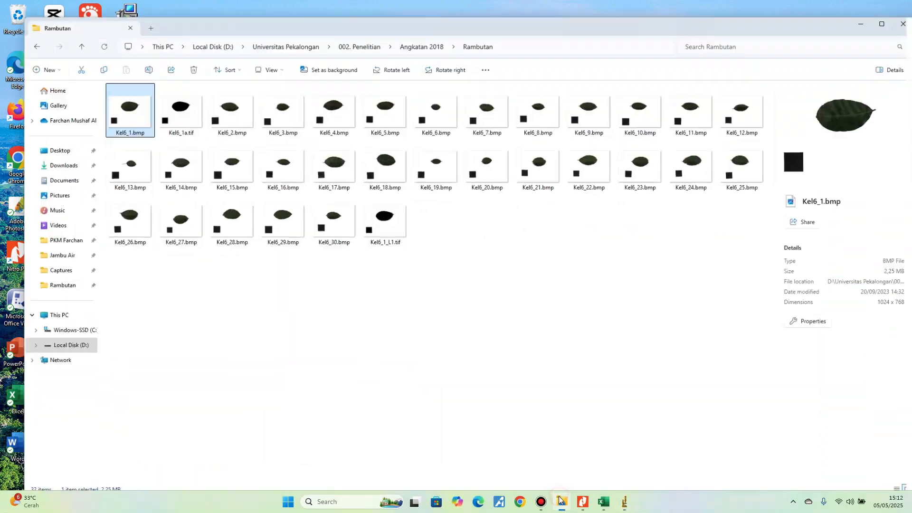
- Compare the original Kel6_1.bmp with the saved binary Kel6_1_L1.tif side by side, then close both images
{"action": "double_click", "coordinate": [132, 118]}
{"action": "key", "text": "super+Left"}
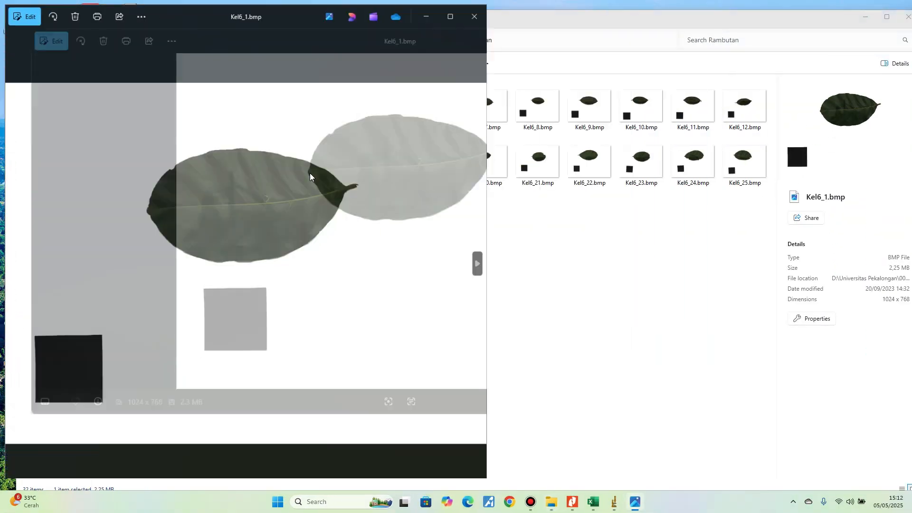
{"action": "left_click", "coordinate": [669, 190]}
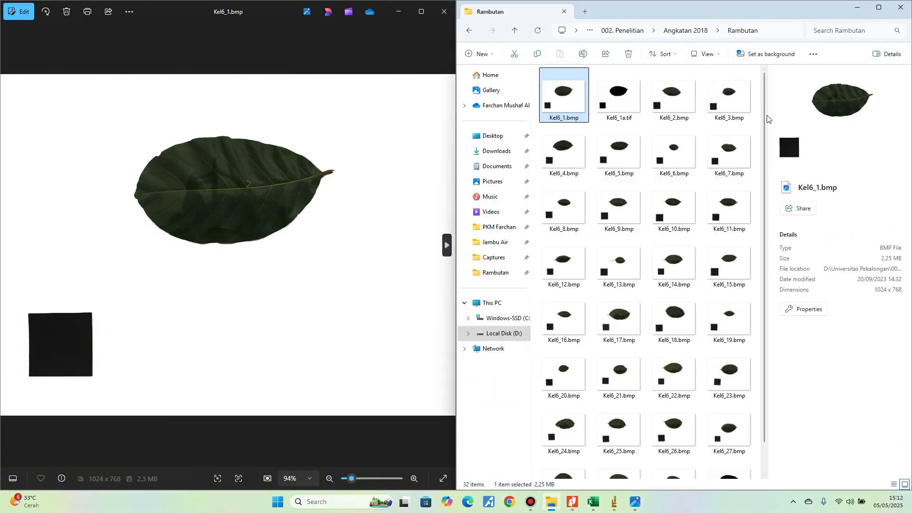
{"action": "scroll", "coordinate": [768, 116], "scroll_direction": "down", "scroll_amount": 1}
{"action": "double_click", "coordinate": [710, 436]}
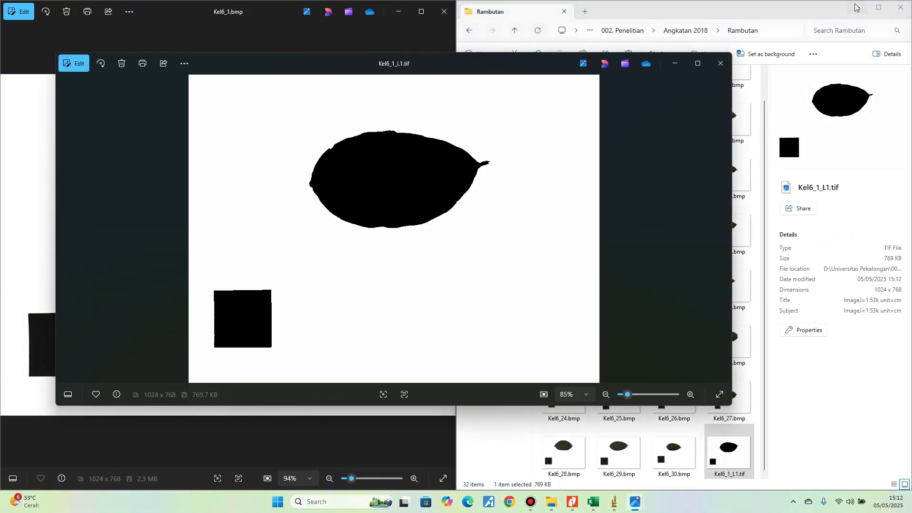
{"action": "key", "text": "super+Right"}
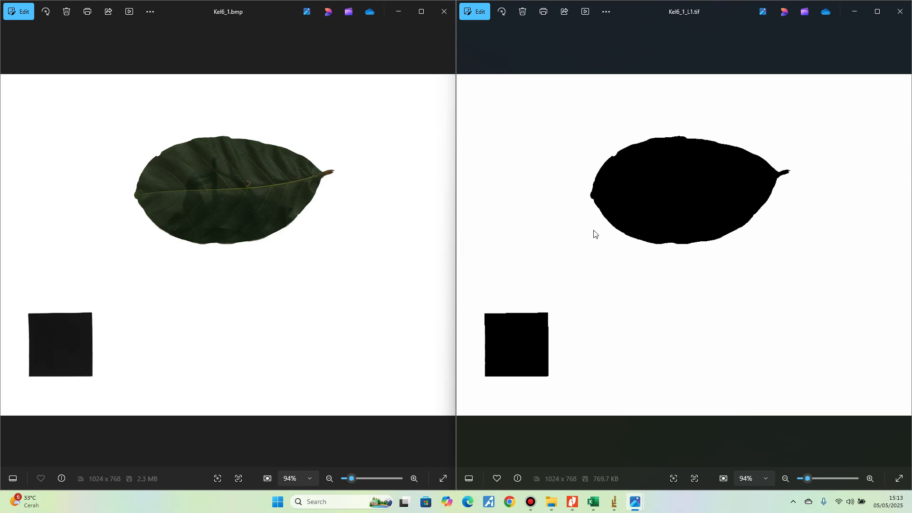
{"action": "left_click", "coordinate": [900, 11]}
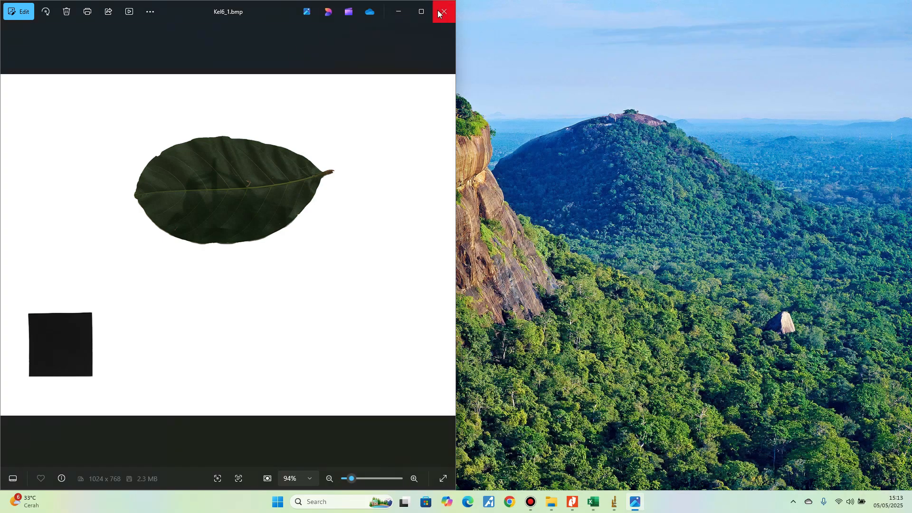
{"action": "left_click", "coordinate": [439, 13]}
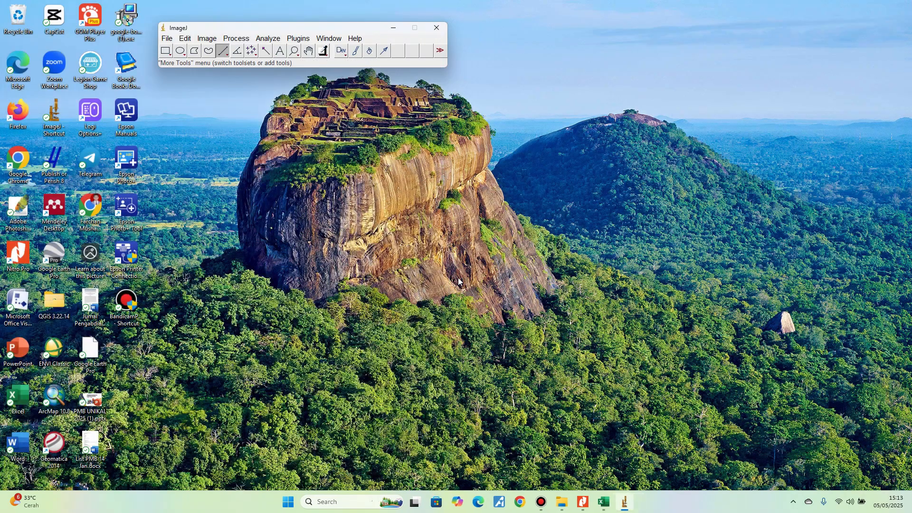
- Open Kel6_2.bmp from the Rambutan folder in ImageJ
{"action": "left_click", "coordinate": [167, 42]}
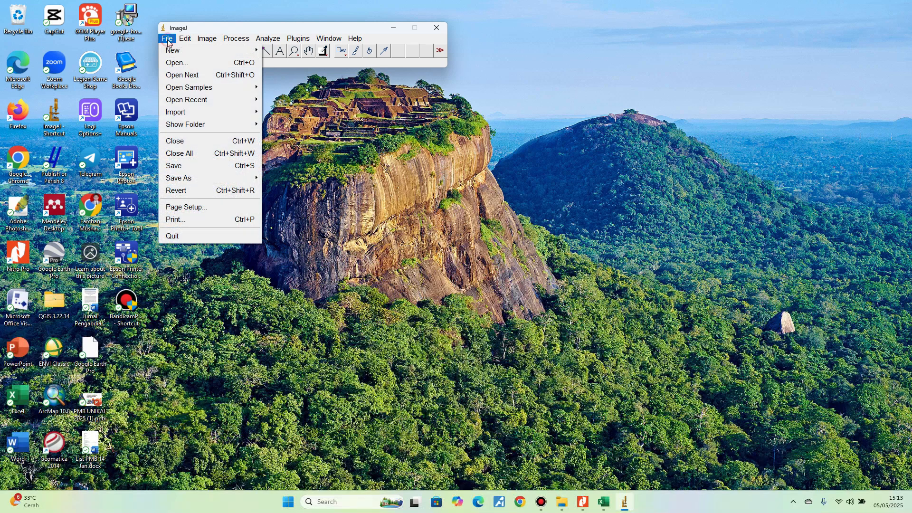
{"action": "left_click", "coordinate": [173, 63]}
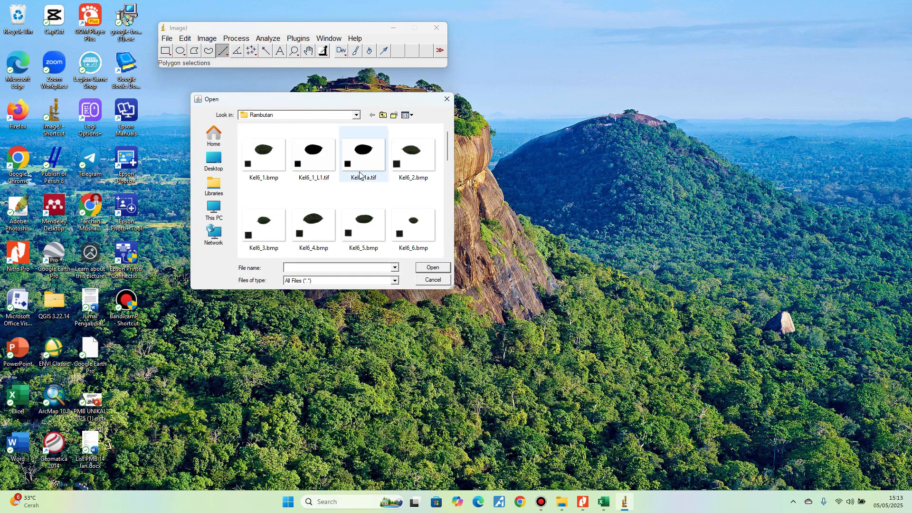
{"action": "left_click", "coordinate": [267, 173]}
{"action": "left_click", "coordinate": [409, 180]}
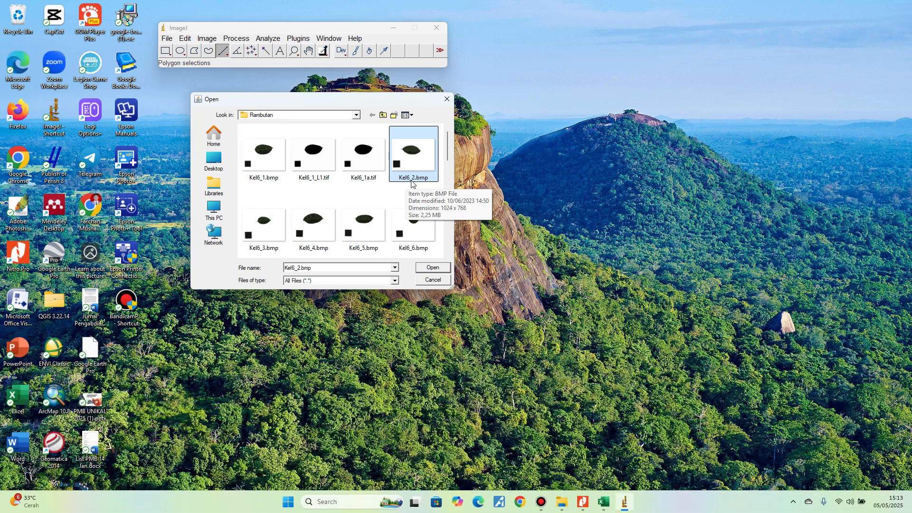
{"action": "double_click", "coordinate": [413, 176]}
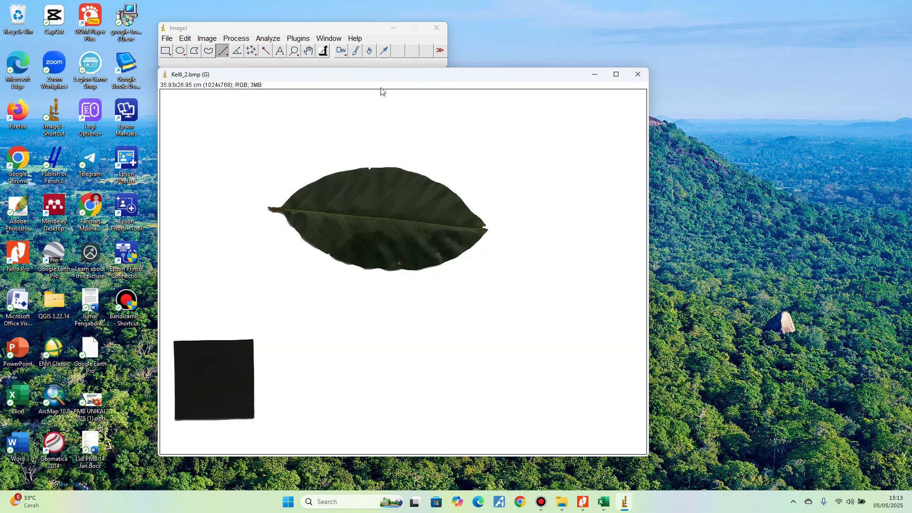
- Convert the Kel6_2.bmp leaf image to 8-bit grayscale
{"action": "left_click", "coordinate": [207, 39]}
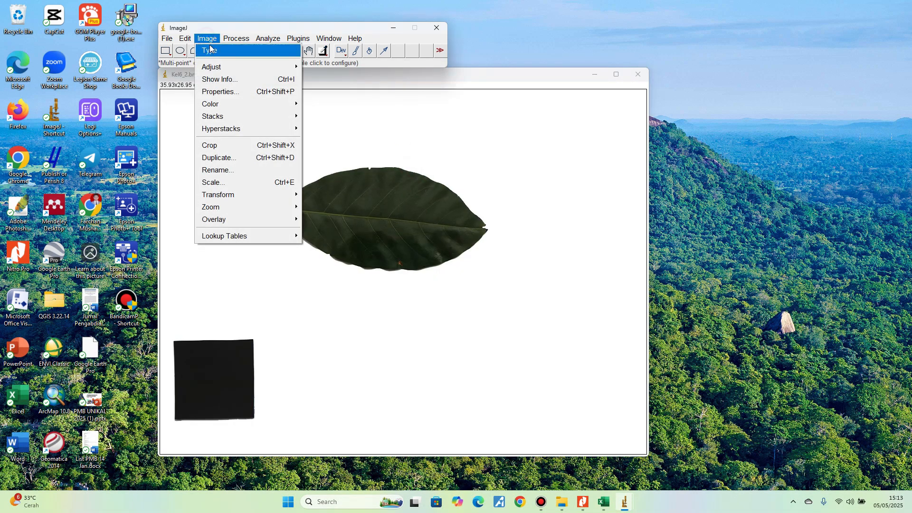
{"action": "mouse_move", "coordinate": [211, 49]}
{"action": "left_click", "coordinate": [315, 49]}
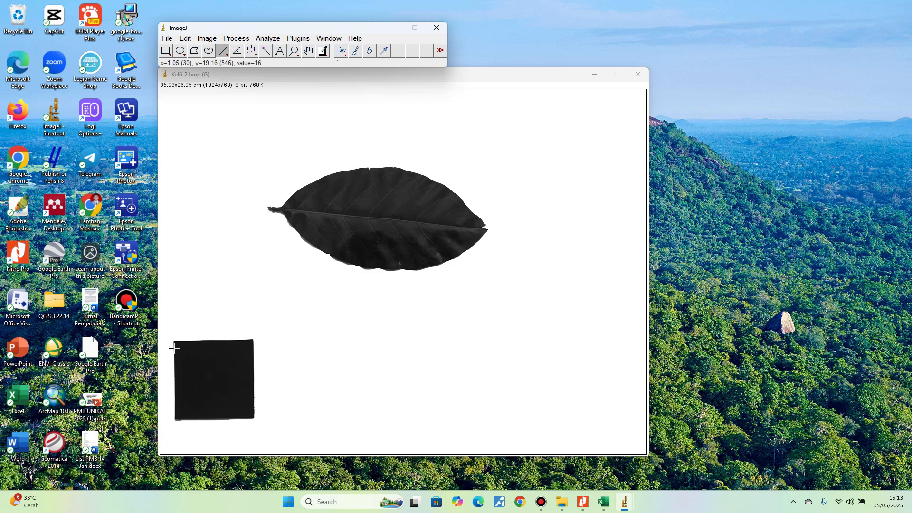
- Draw a horizontal line across the black reference square and set the global scale to a known distance of 5 cm
{"action": "left_click_drag", "start_coordinate": [173, 348], "coordinate": [256, 348]}
{"action": "left_click", "coordinate": [268, 39]}
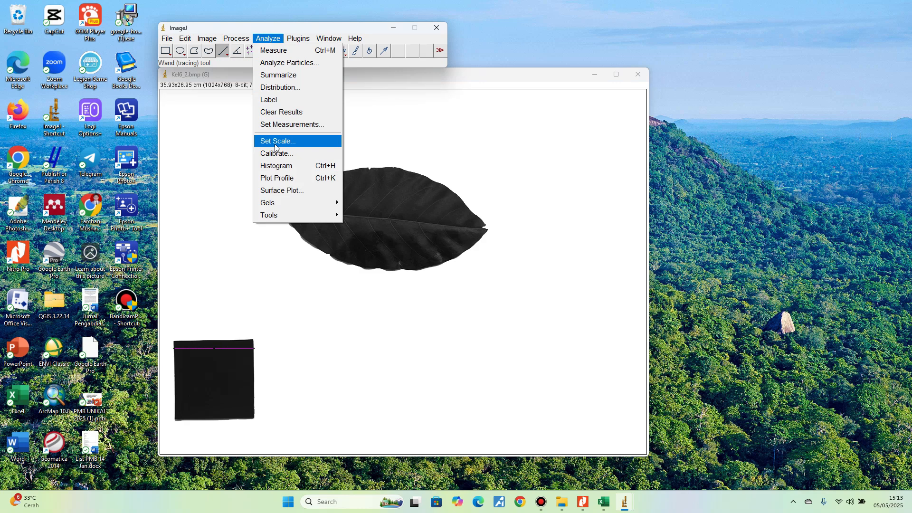
{"action": "left_click", "coordinate": [275, 145]}
{"action": "left_click", "coordinate": [480, 128]}
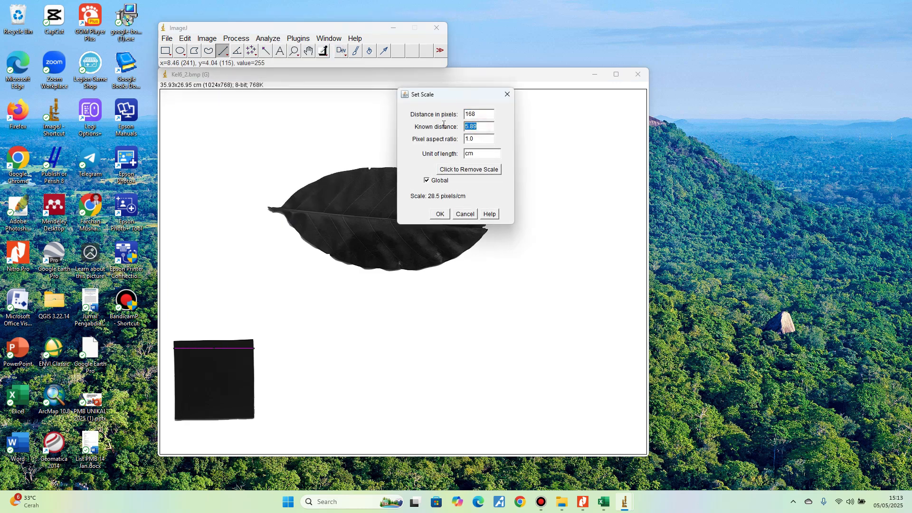
{"action": "left_click_drag", "start_coordinate": [478, 99], "coordinate": [508, 111]}
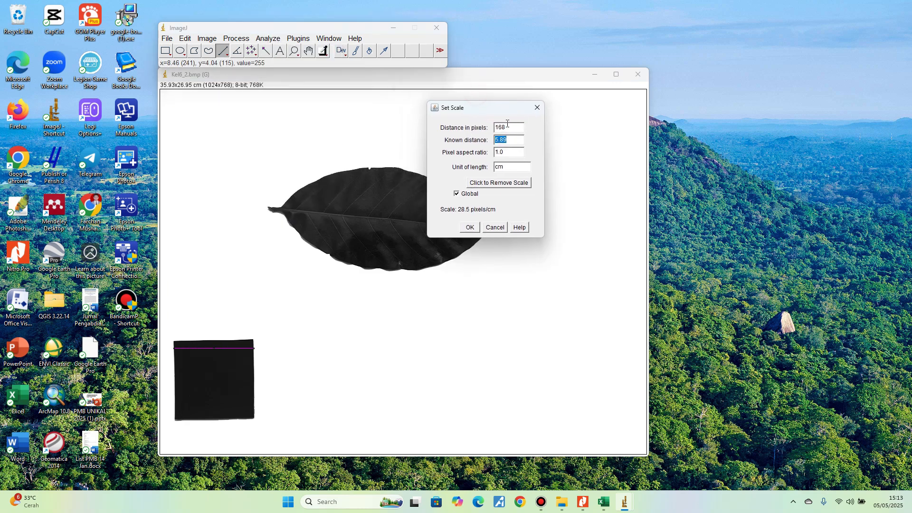
{"action": "type", "text": "5"}
{"action": "double_click", "coordinate": [498, 167]}
{"action": "left_click", "coordinate": [470, 228]}
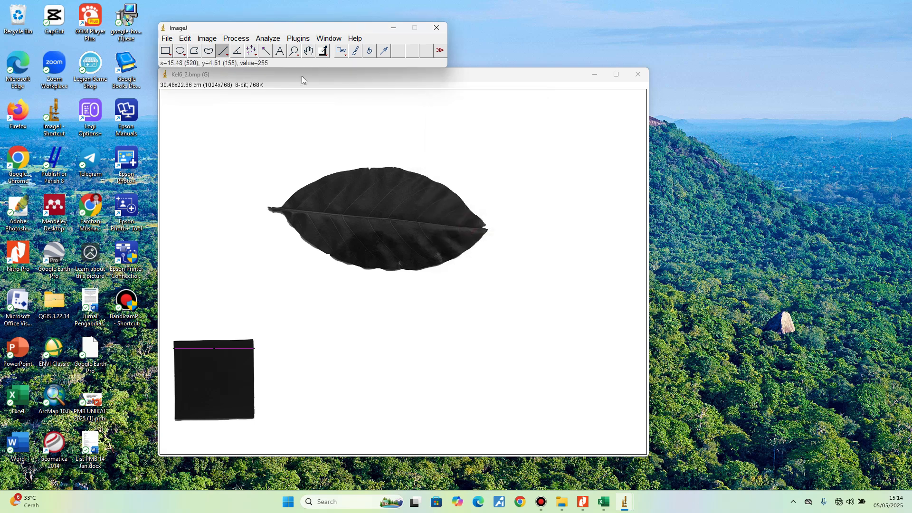
- Convert the 8-bit Kel6_2.bmp image to binary with Make Binary
{"action": "left_click", "coordinate": [272, 40]}
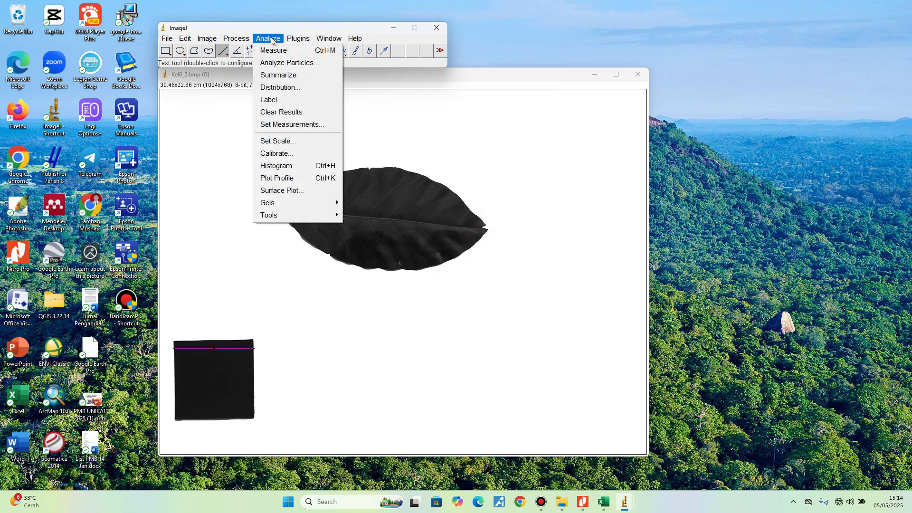
{"action": "mouse_move", "coordinate": [247, 41]}
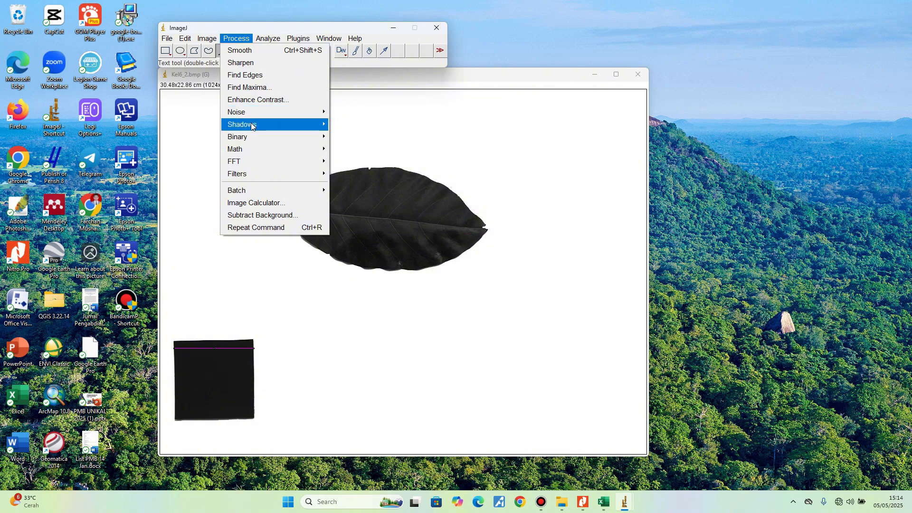
{"action": "left_click", "coordinate": [235, 40]}
{"action": "left_click", "coordinate": [235, 41]}
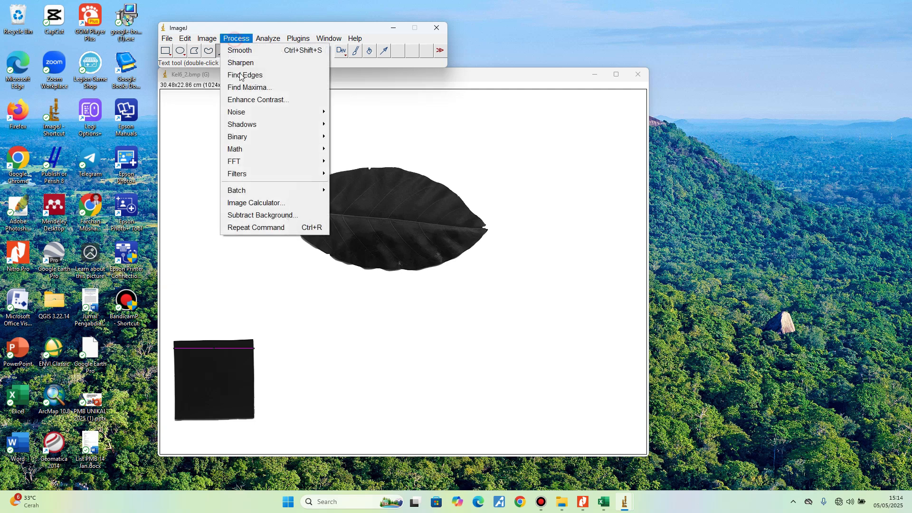
{"action": "mouse_move", "coordinate": [250, 139]}
{"action": "left_click", "coordinate": [358, 139]}
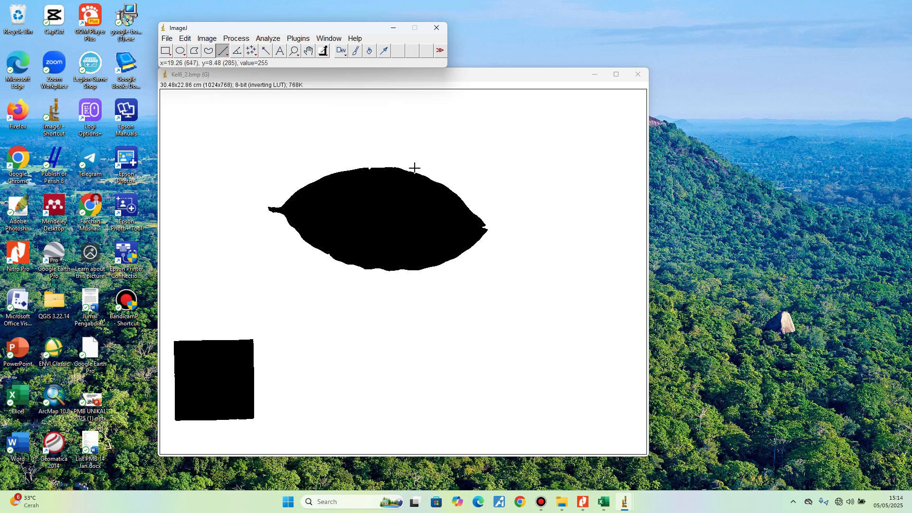
- Run Analyze Particles on the binary image with size 0-Infinity, circularity 0.00-1.00, outlines shown, and results displayed and cleared
{"action": "left_click", "coordinate": [269, 38]}
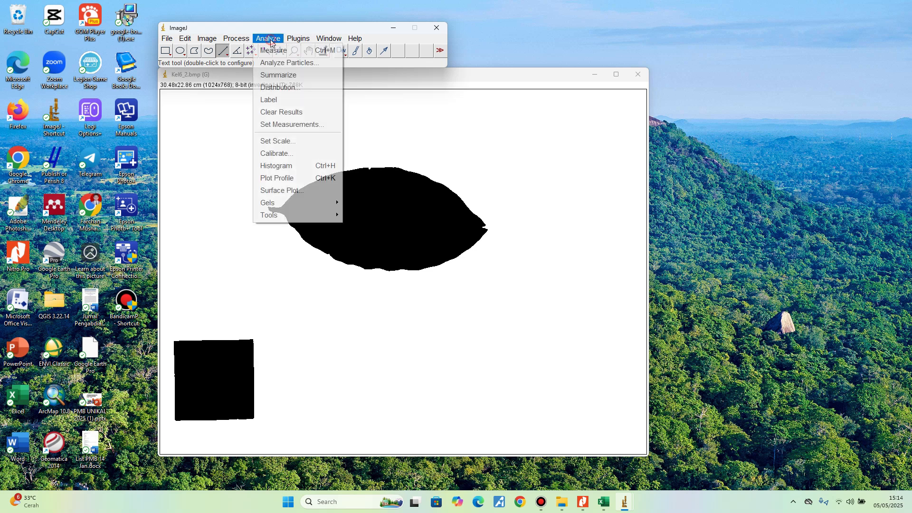
{"action": "left_click", "coordinate": [283, 64]}
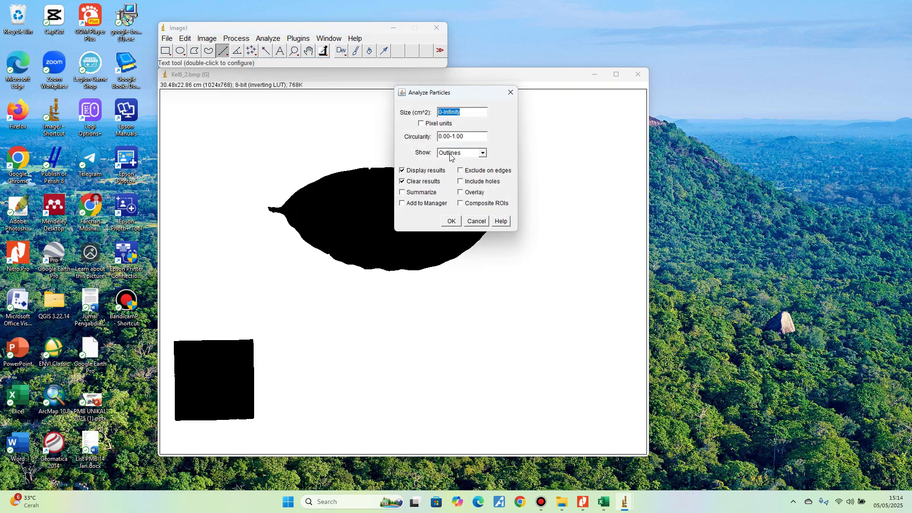
{"action": "left_click", "coordinate": [451, 222]}
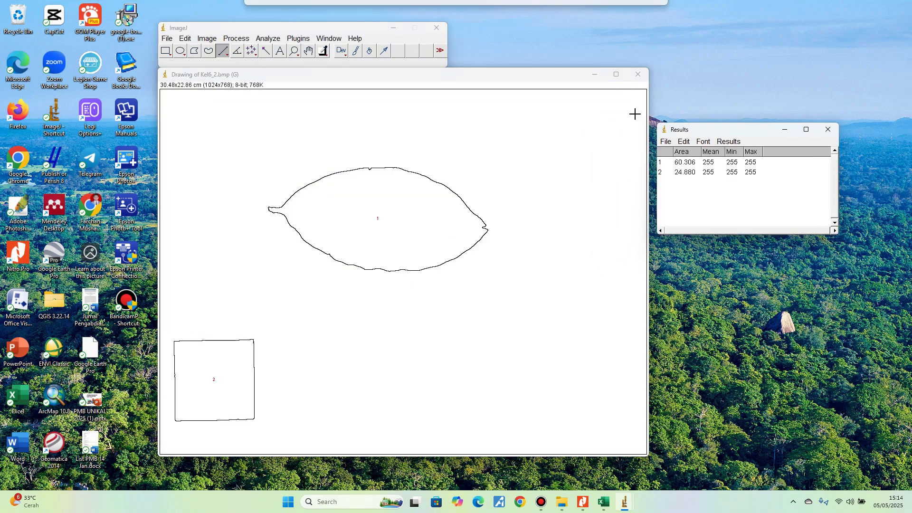
- Move the outline drawing, binary image and Results windows apart and match the area rows to the numbered leaf and reference square
{"action": "left_click_drag", "start_coordinate": [537, 78], "coordinate": [606, 77]}
{"action": "left_click_drag", "start_coordinate": [209, 75], "coordinate": [110, 83]}
{"action": "left_click", "coordinate": [564, 81]}
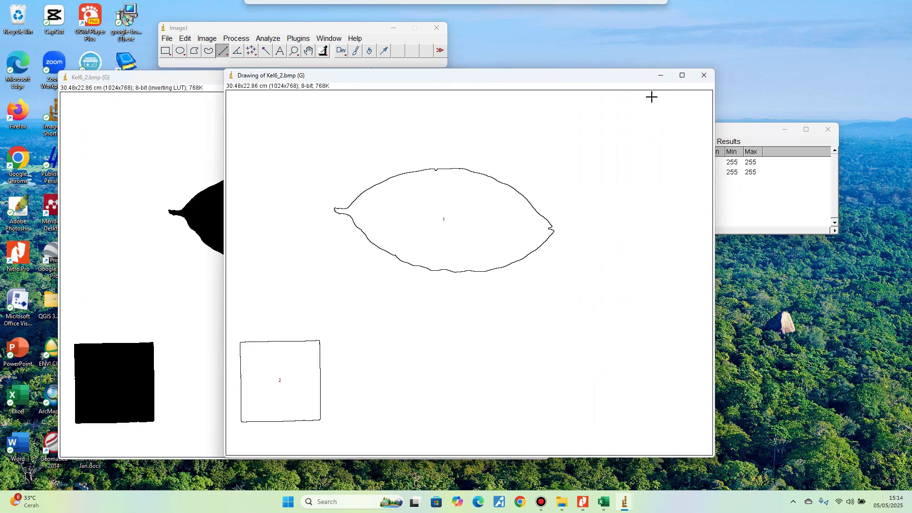
{"action": "left_click", "coordinate": [740, 133]}
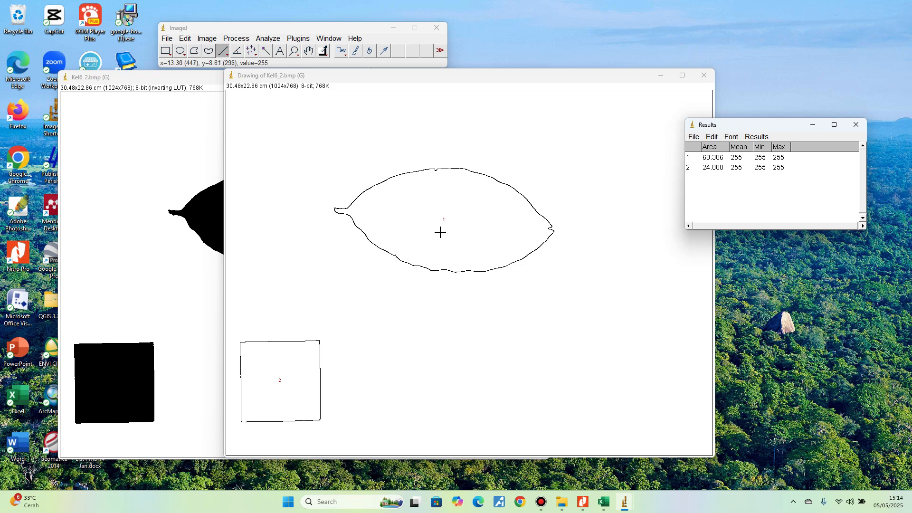
{"action": "left_click", "coordinate": [707, 158]}
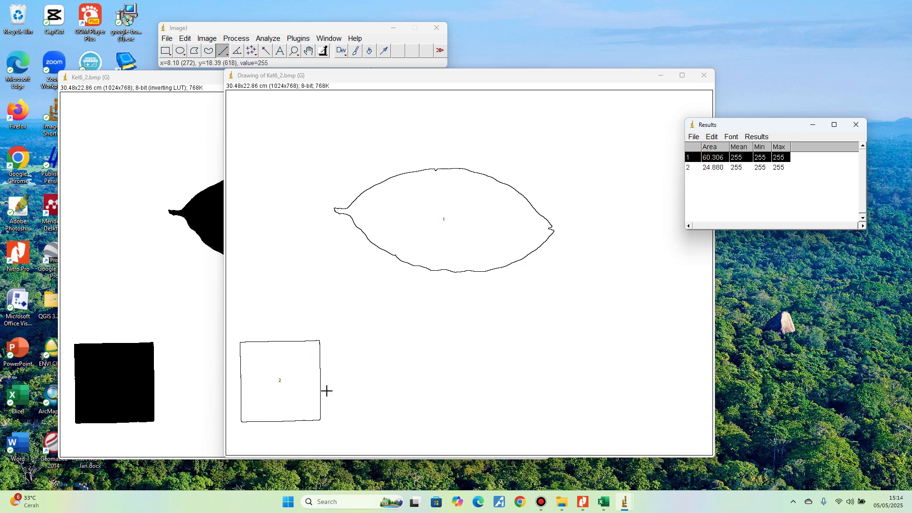
{"action": "left_click", "coordinate": [719, 167]}
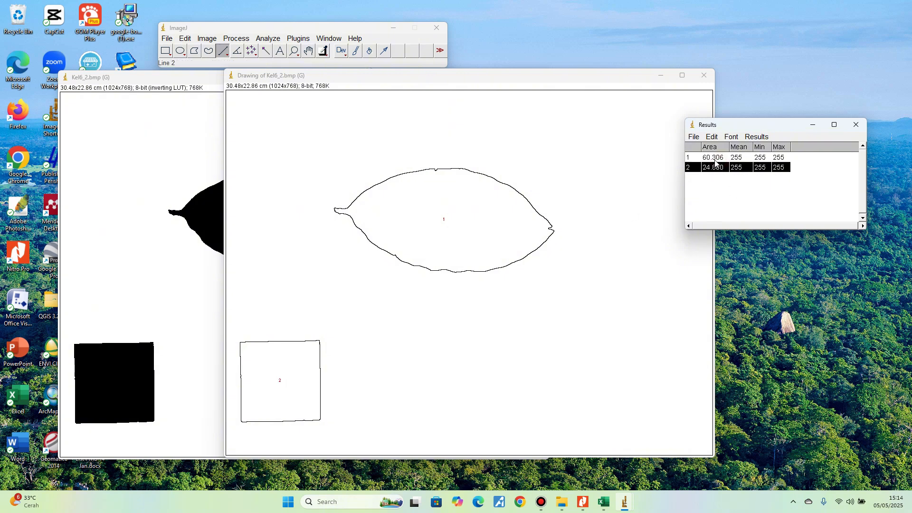
{"action": "left_click", "coordinate": [714, 159]}
{"action": "left_click", "coordinate": [713, 169]}
{"action": "left_click", "coordinate": [715, 158]}
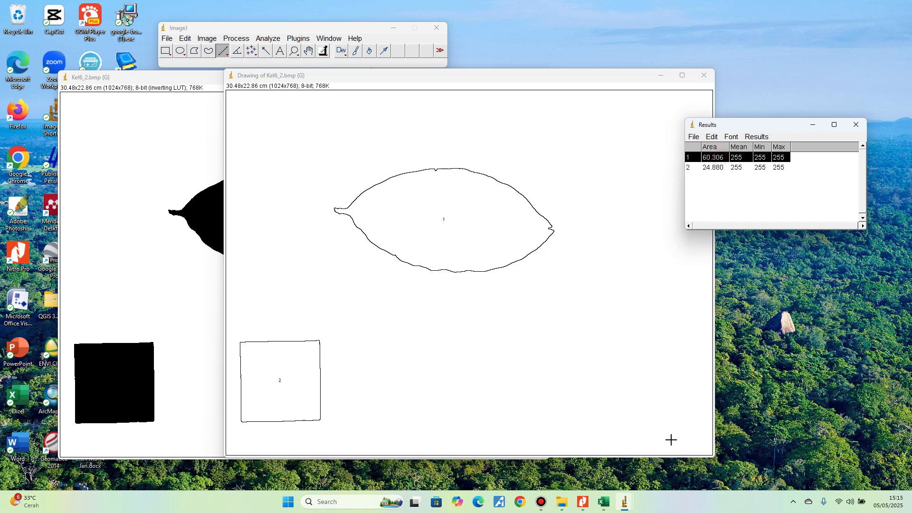
- Switch to the Excel workbook and enter 60.306 as the leaf area of Rambutan sample 2 in C6
{"action": "left_click", "coordinate": [604, 502]}
{"action": "left_click", "coordinate": [118, 200]}
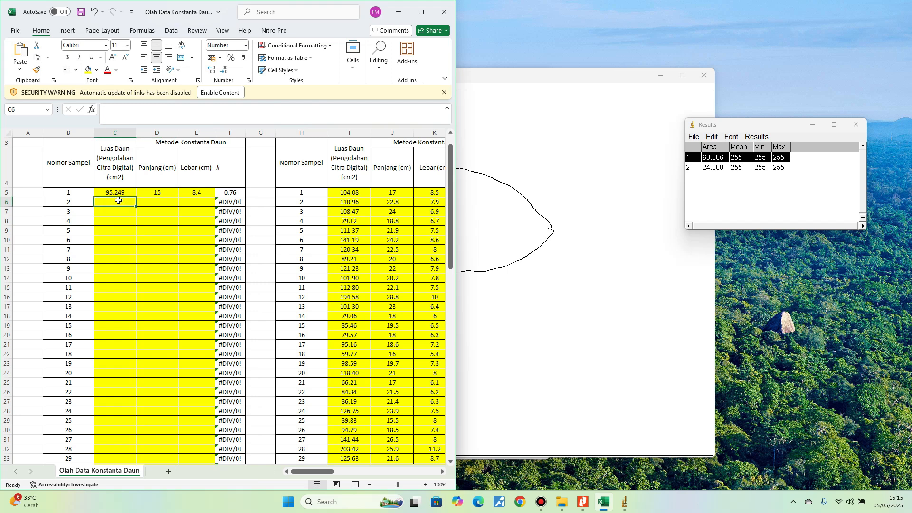
{"action": "type", "text": "60"}
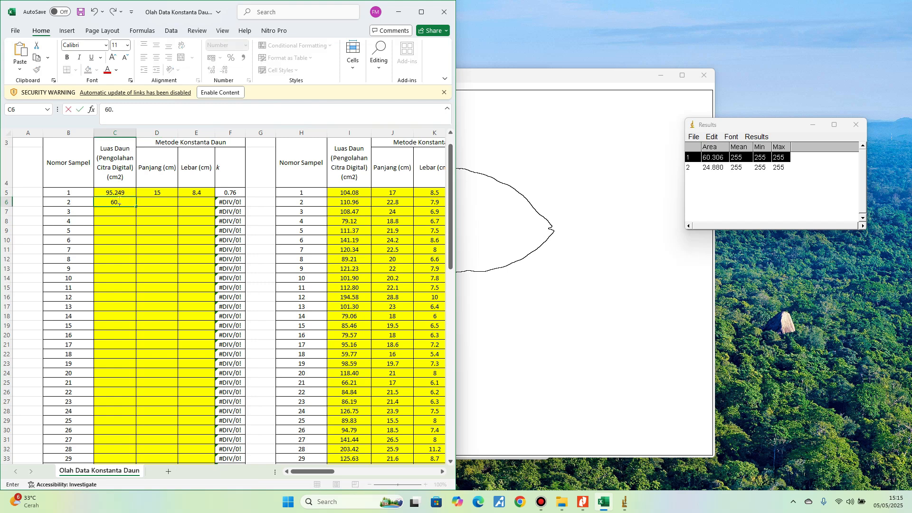
{"action": "type", "text": ".306"}
{"action": "key", "text": "Tab"}
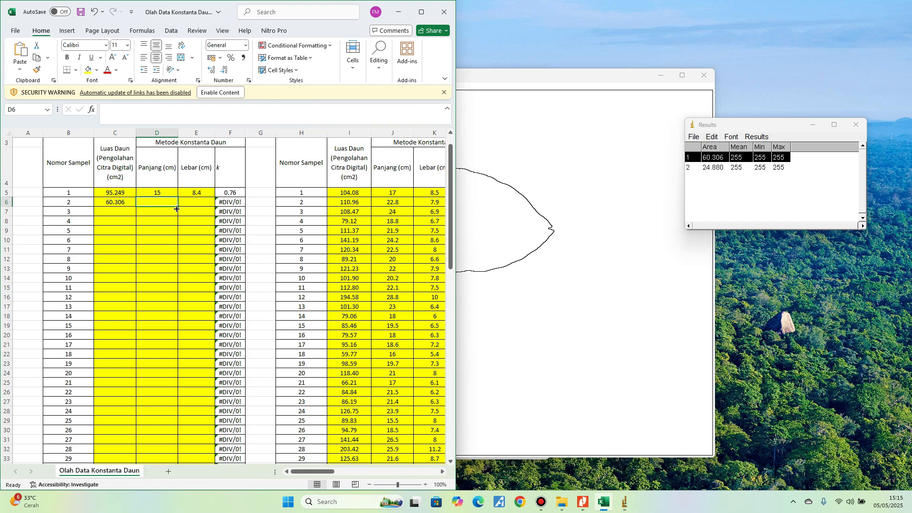
- Minimise the workbook, then close the ImageJ Results window without saving the measurements and close the Kel6_2.bmp outline drawing
{"action": "left_click", "coordinate": [399, 11]}
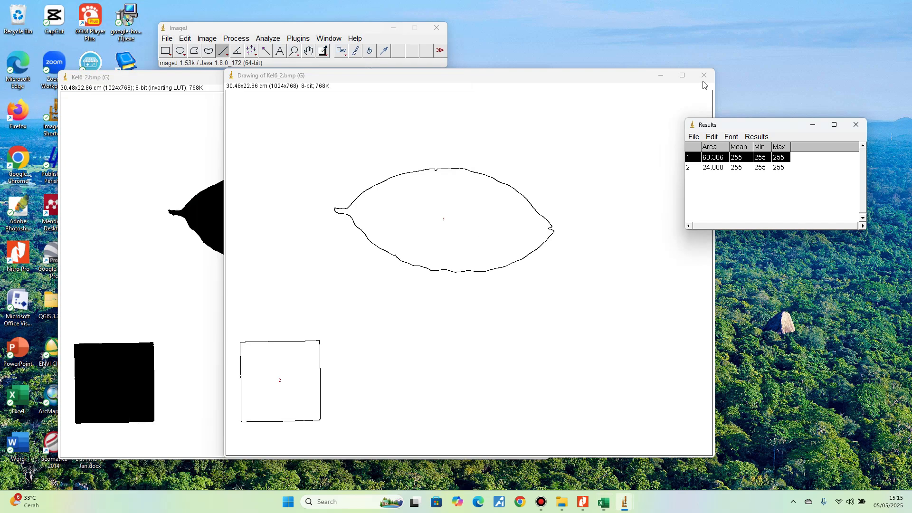
{"action": "left_click", "coordinate": [855, 124]}
{"action": "left_click", "coordinate": [454, 153]}
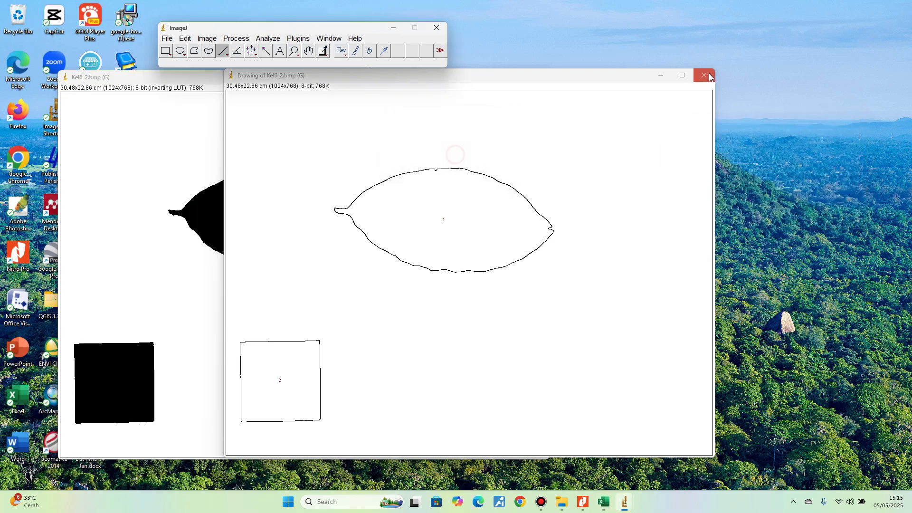
{"action": "left_click", "coordinate": [704, 75]}
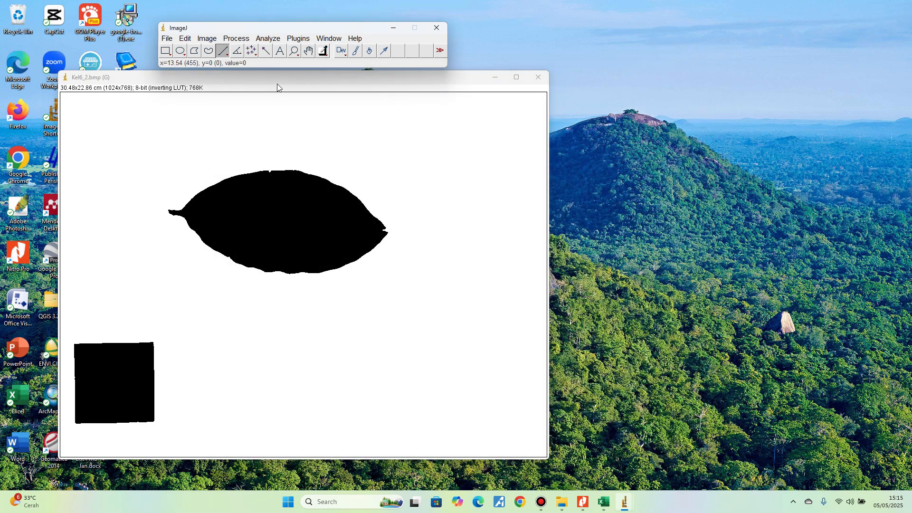
{"action": "left_click_drag", "start_coordinate": [278, 87], "coordinate": [350, 96]}
{"action": "left_click", "coordinate": [610, 86]}
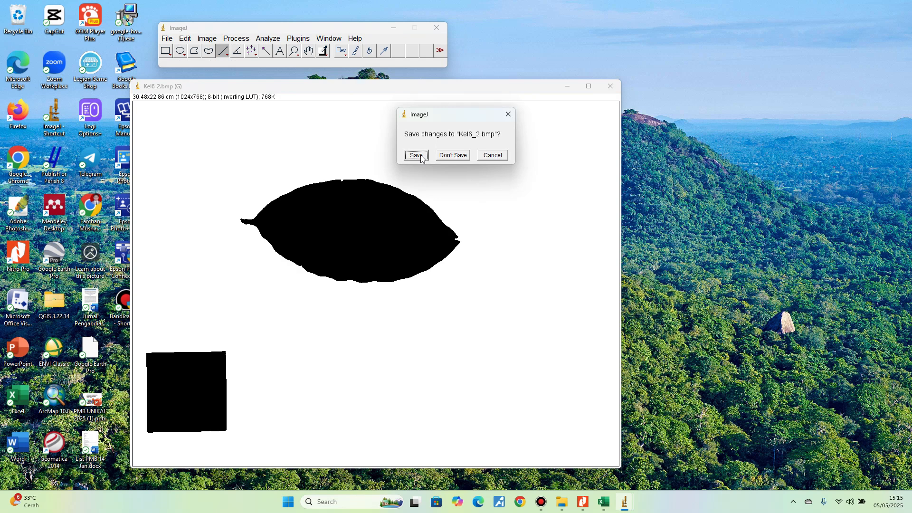
{"action": "left_click", "coordinate": [508, 115]}
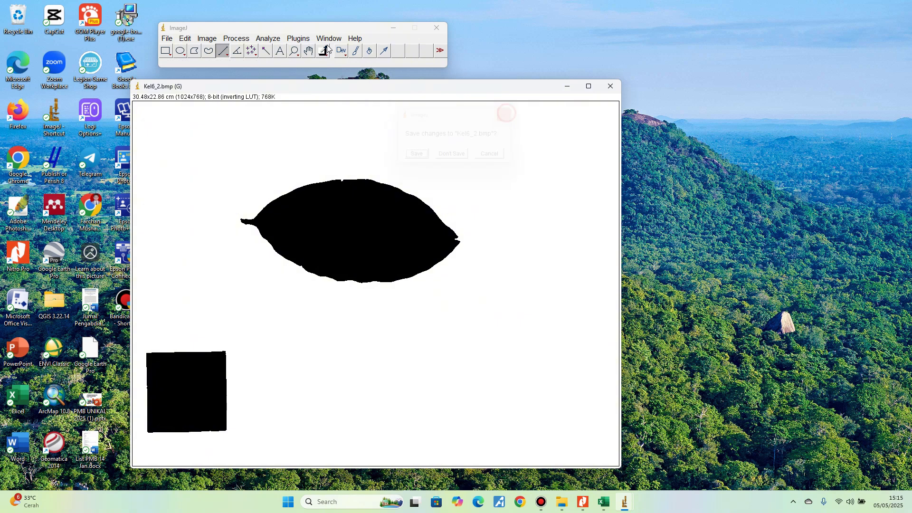
- Rerun Analyze Particles on the binary Kel6_2.bmp with size 0-Infinity, circularity 0.00-1.00, outlines shown, and results displayed and cleared
{"action": "left_click", "coordinate": [274, 41]}
{"action": "left_click", "coordinate": [274, 42]}
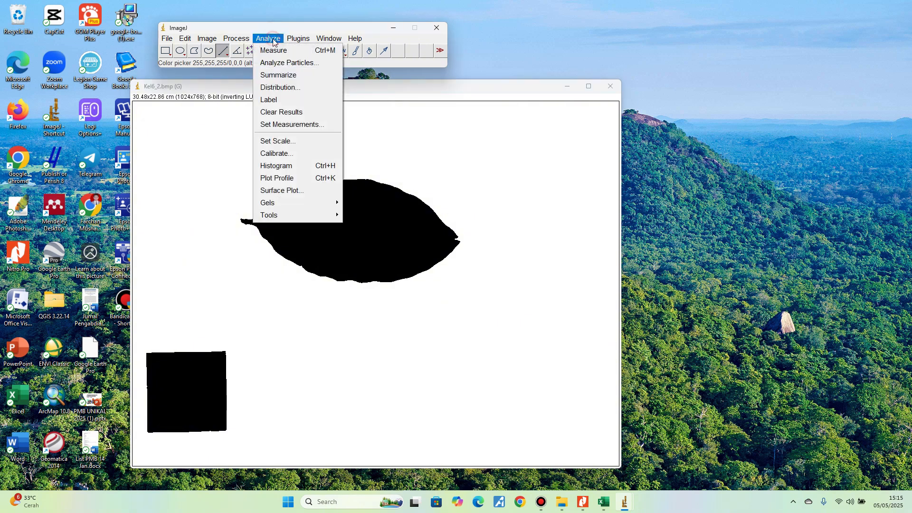
{"action": "left_click", "coordinate": [287, 63]}
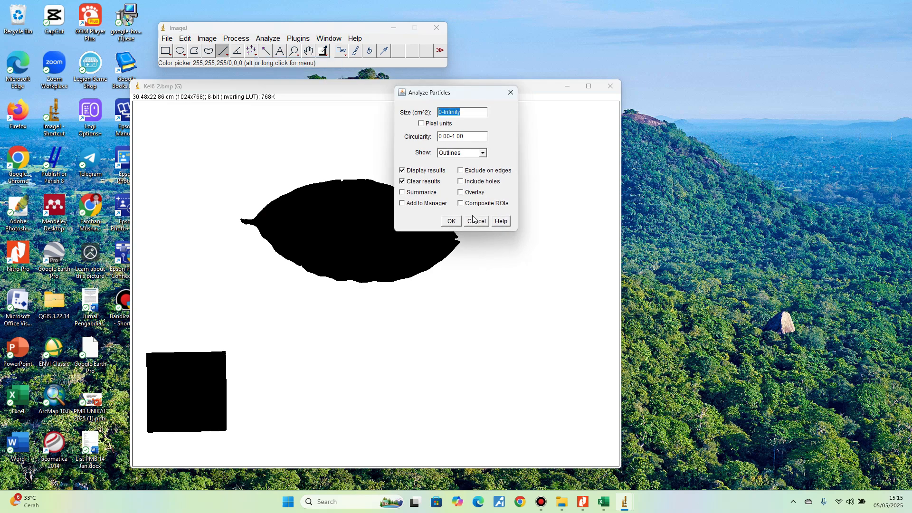
{"action": "left_click", "coordinate": [450, 220]}
- Move the binary image, outline drawing and Results windows apart and compare the area rows with the numbered leaf and reference square
{"action": "left_click_drag", "start_coordinate": [205, 89], "coordinate": [93, 80]}
{"action": "left_click_drag", "start_coordinate": [576, 77], "coordinate": [559, 78]}
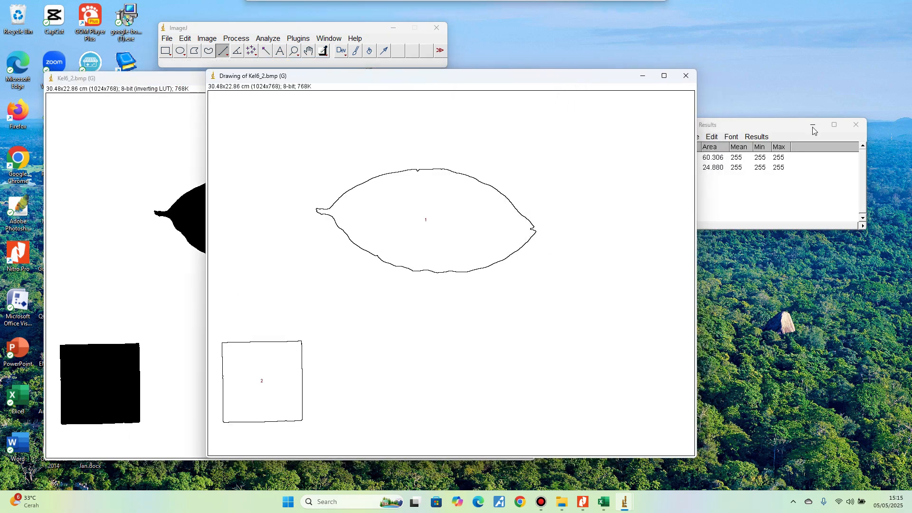
{"action": "mouse_move", "coordinate": [774, 125]}
{"action": "left_mouse_down"}
{"action": "mouse_move", "coordinate": [812, 82]}
{"action": "mouse_move", "coordinate": [796, 74]}
{"action": "left_mouse_up"}
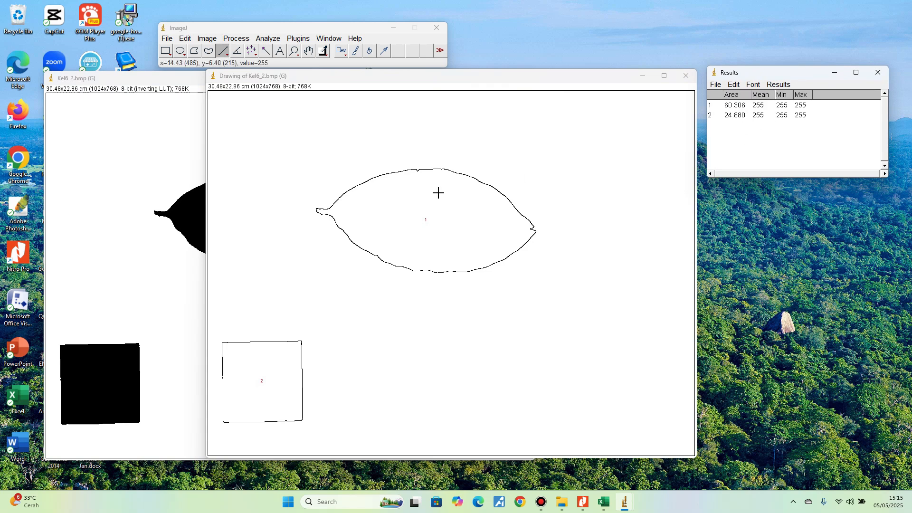
{"action": "left_click", "coordinate": [490, 76]}
{"action": "left_click_drag", "start_coordinate": [503, 79], "coordinate": [518, 81]}
{"action": "left_click_drag", "start_coordinate": [760, 73], "coordinate": [763, 95]}
{"action": "left_click", "coordinate": [734, 138]}
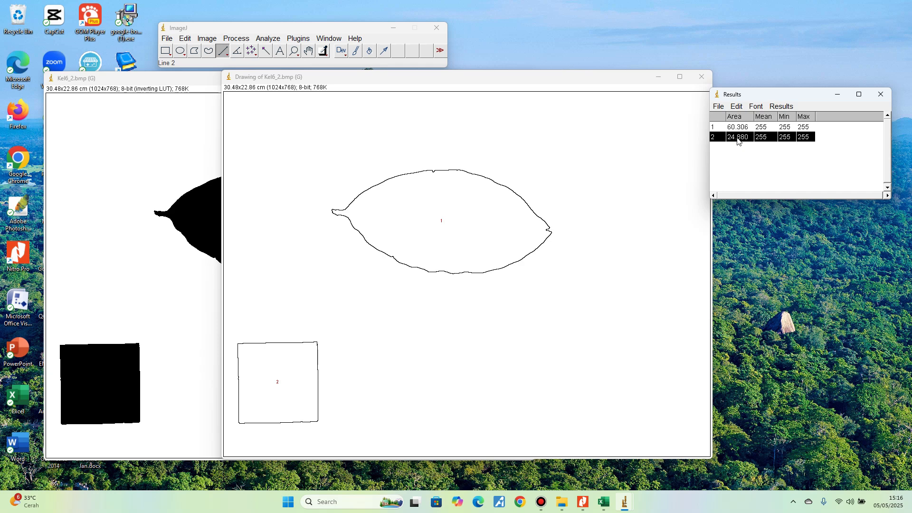
{"action": "left_click_drag", "start_coordinate": [770, 94], "coordinate": [773, 82]}
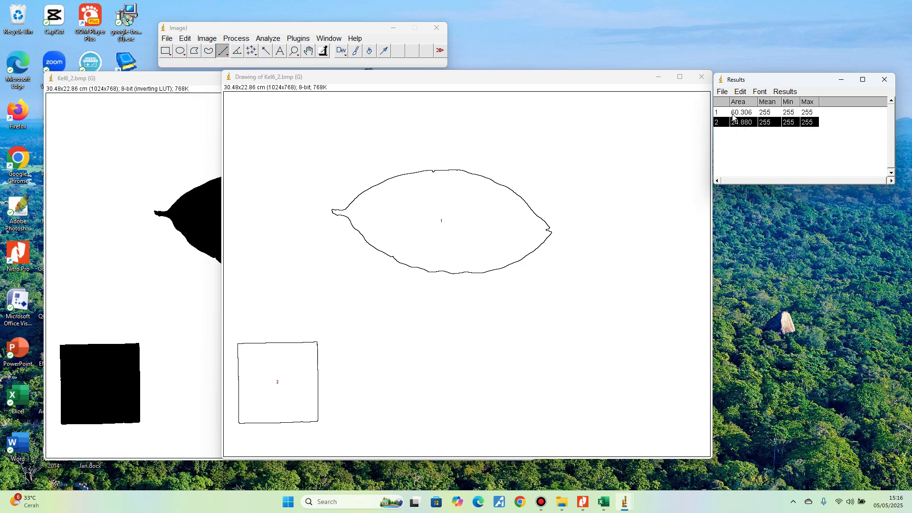
{"action": "left_click", "coordinate": [734, 114]}
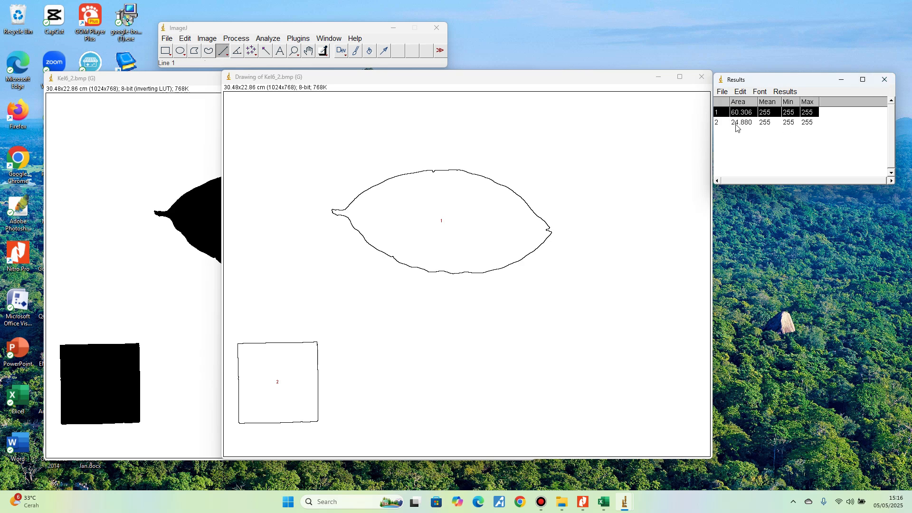
{"action": "left_click", "coordinate": [736, 124]}
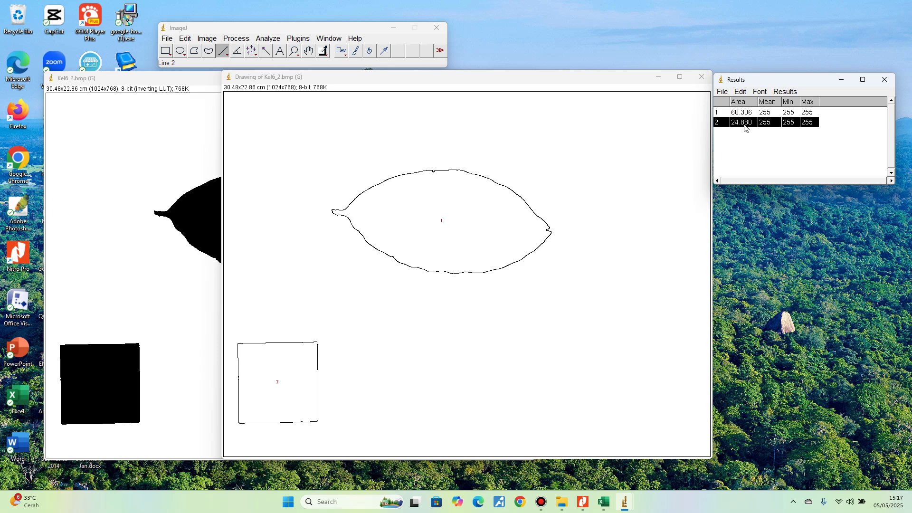
- Close the Results window without saving the measurements and close the Kel6_2.bmp outline drawing
{"action": "left_click", "coordinate": [884, 79]}
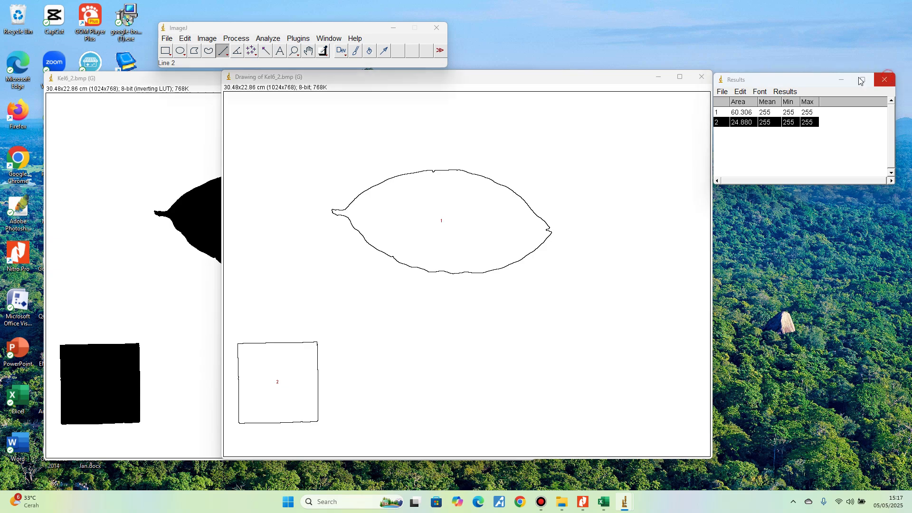
{"action": "left_click", "coordinate": [452, 155]}
{"action": "left_click", "coordinate": [702, 76]}
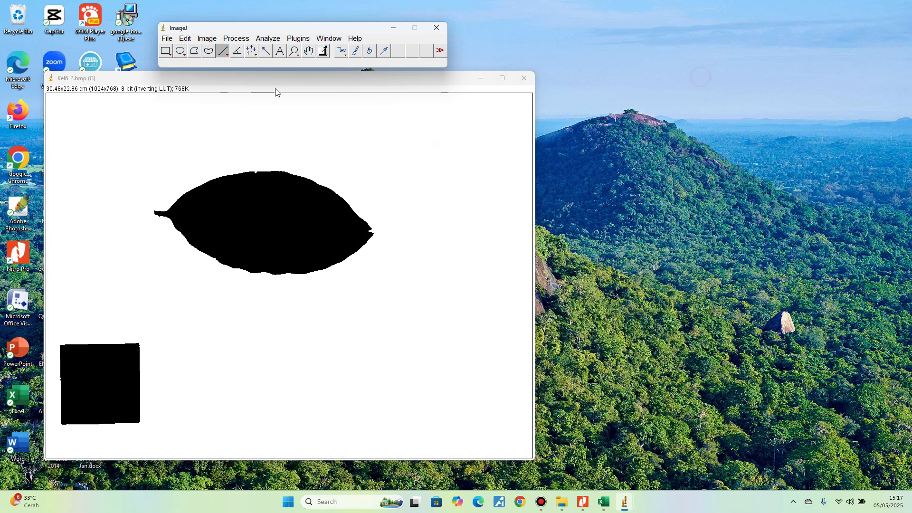
- Draw a horizontal line about 4.94 cm long across the upper part of the reference square and set its known distance to 5 cm
{"action": "mouse_move", "coordinate": [271, 73]}
{"action": "left_mouse_down"}
{"action": "mouse_move", "coordinate": [350, 86]}
{"action": "mouse_move", "coordinate": [472, 81]}
{"action": "left_mouse_up"}
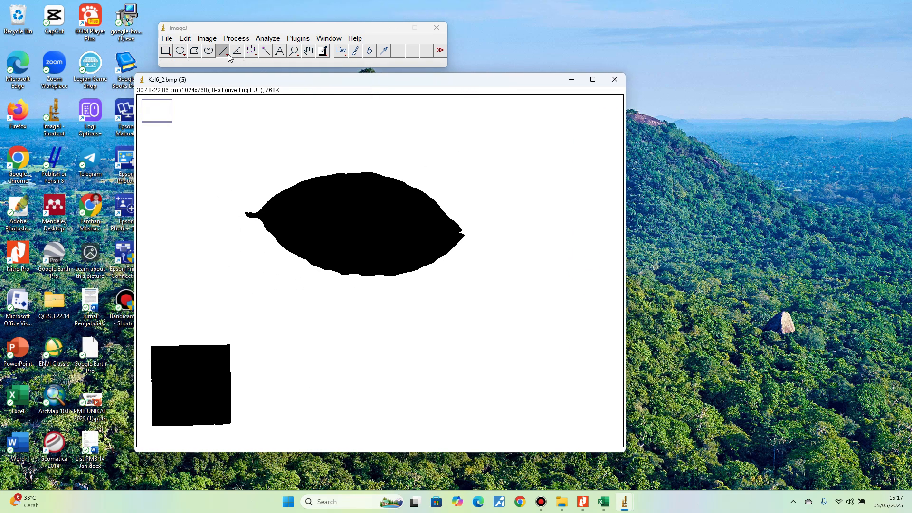
{"action": "left_click", "coordinate": [223, 55]}
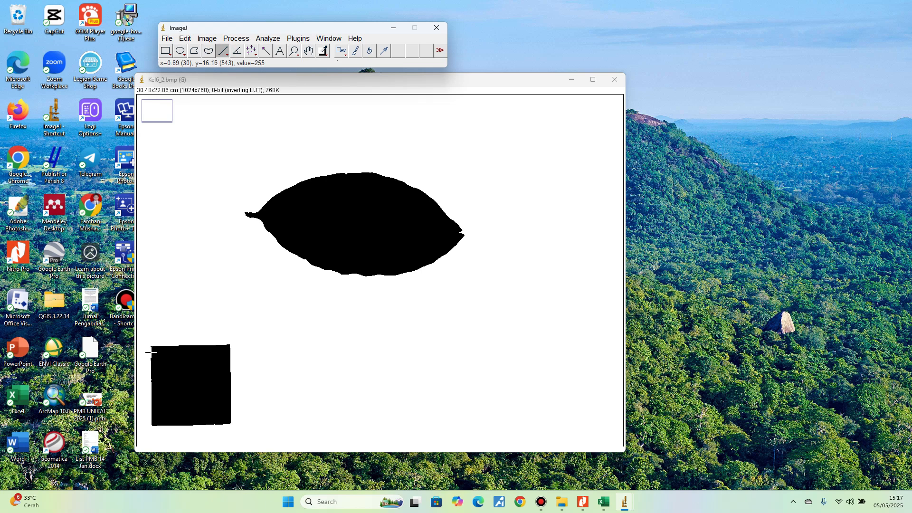
{"action": "left_click_drag", "start_coordinate": [151, 351], "coordinate": [230, 352]}
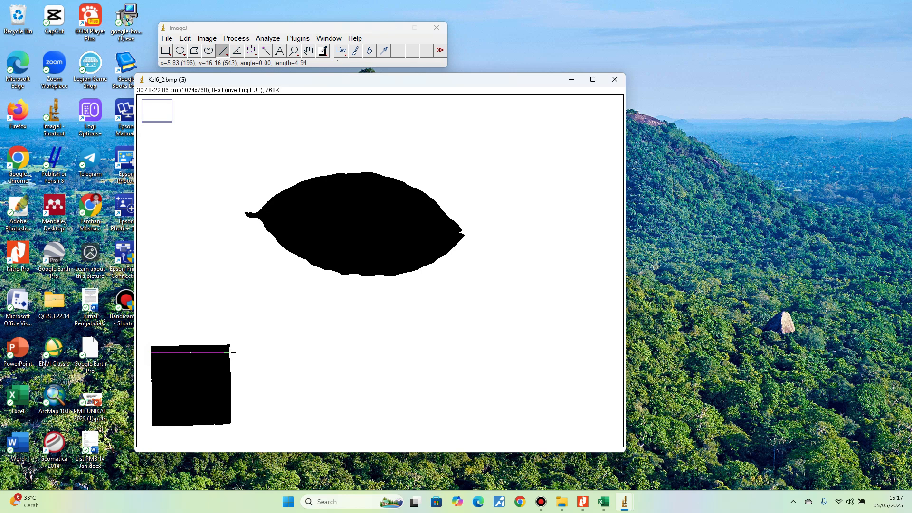
{"action": "left_click", "coordinate": [269, 38]}
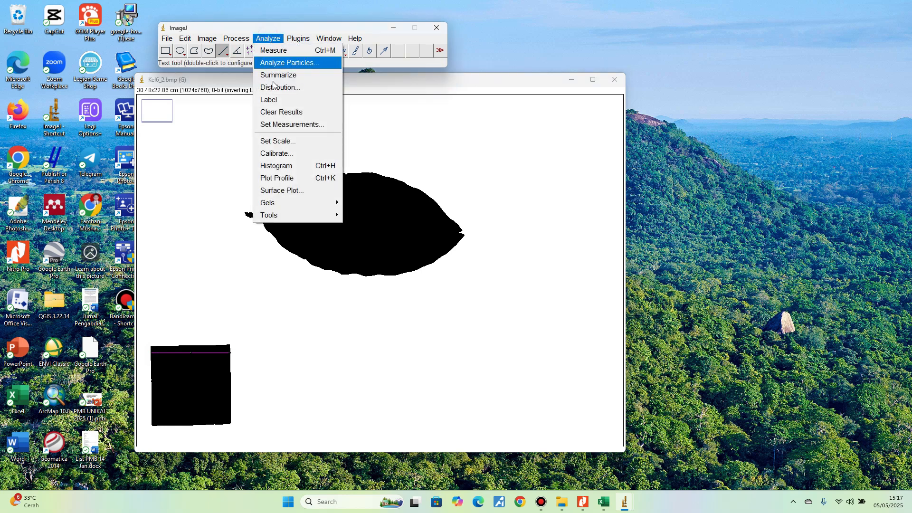
{"action": "left_click", "coordinate": [286, 141]}
{"action": "left_click_drag", "start_coordinate": [478, 127], "coordinate": [454, 126]}
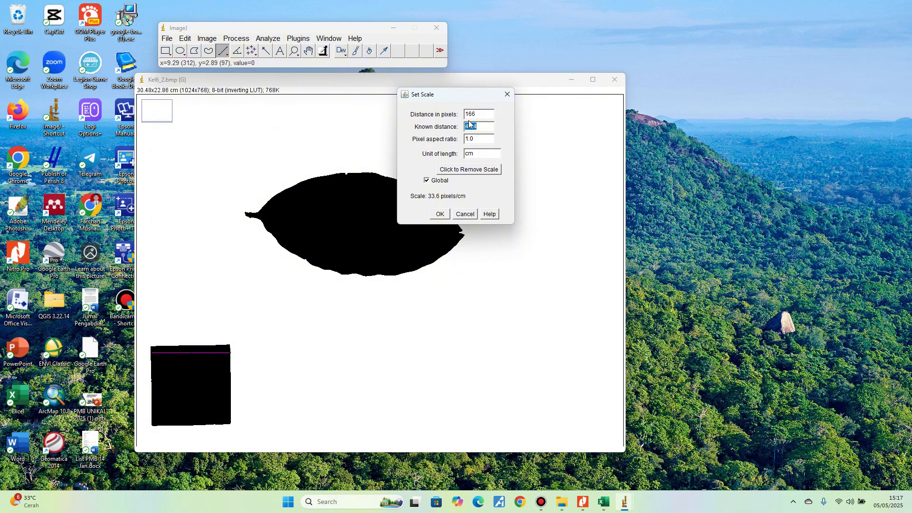
{"action": "left_click_drag", "start_coordinate": [485, 126], "coordinate": [450, 128]}
{"action": "type", "text": "5"}
{"action": "left_click", "coordinate": [440, 213]}
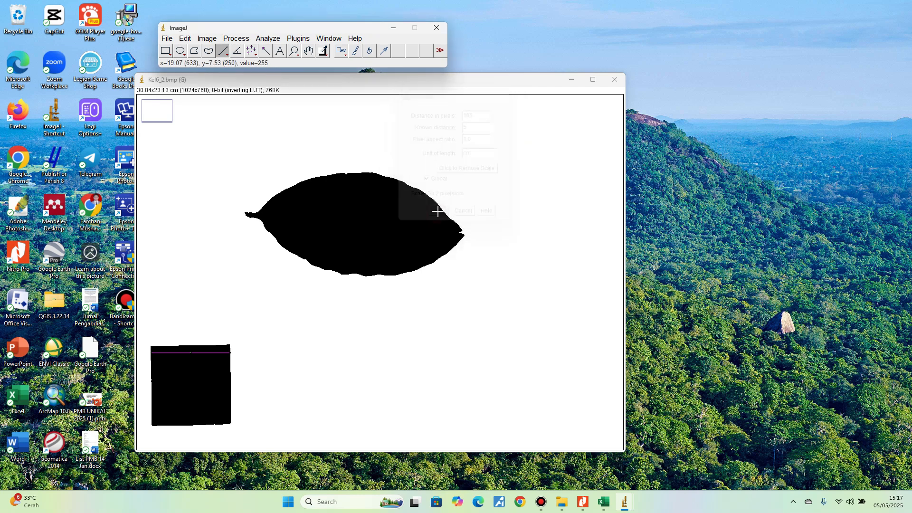
- Analyze the particles of the rescaled binary image with size 0-Infinity and circularity 0.00-1.00, showing outlines and displaying cleared results
{"action": "left_click", "coordinate": [268, 39]}
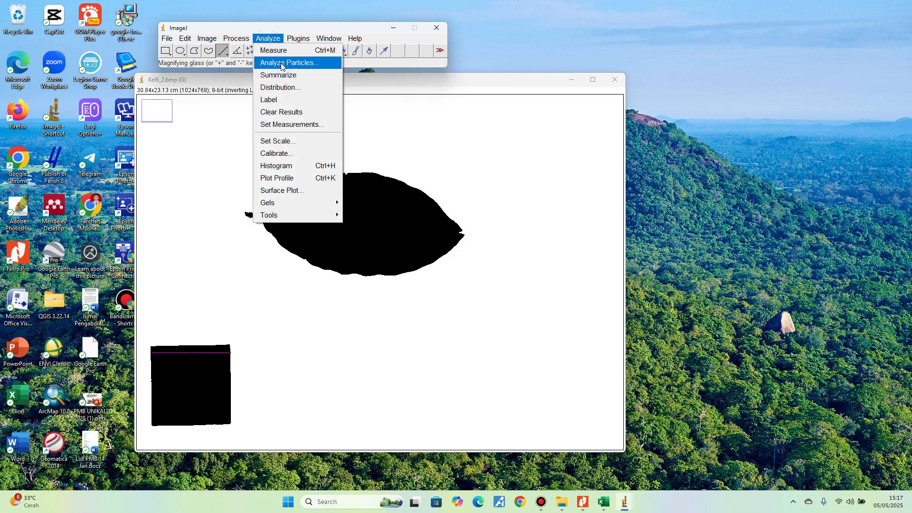
{"action": "left_click", "coordinate": [286, 63]}
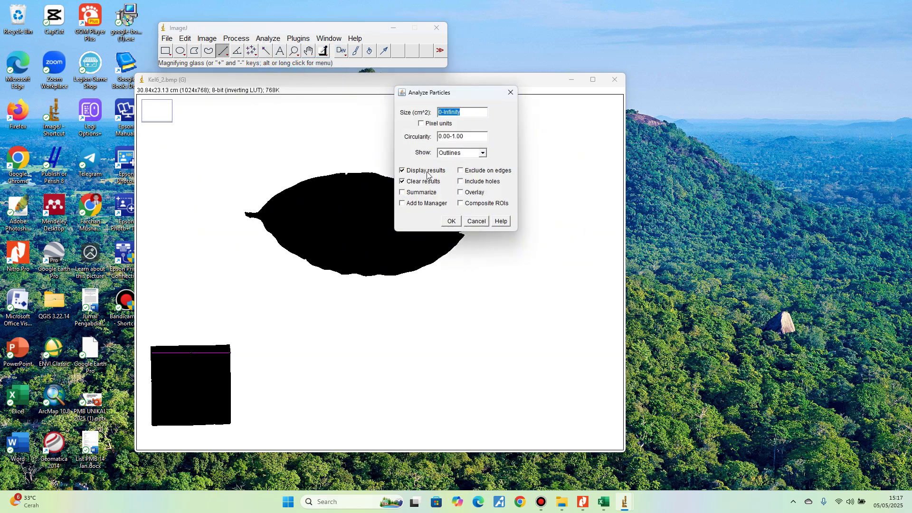
{"action": "left_click", "coordinate": [450, 221]}
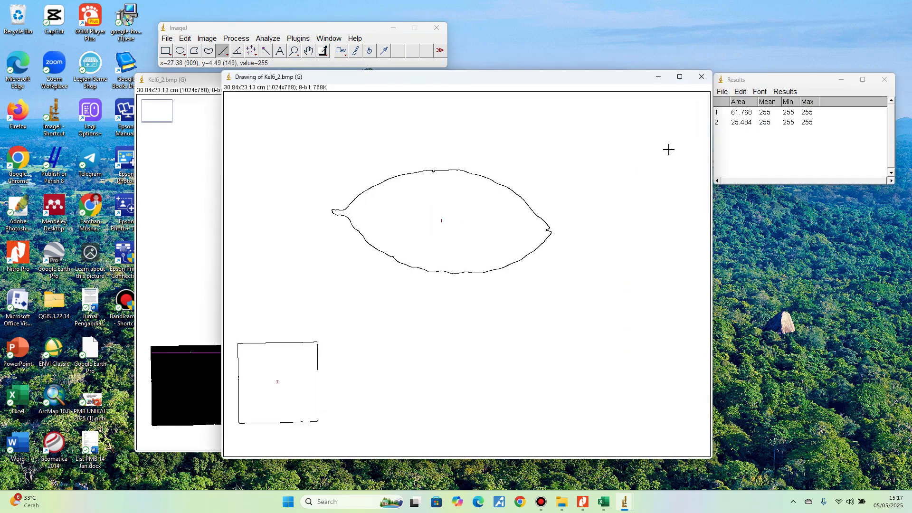
- Rearrange the outline drawing and Results windows and check the recalculated area rows for the leaf and reference square
{"action": "mouse_move", "coordinate": [590, 83]}
{"action": "left_mouse_down"}
{"action": "mouse_move", "coordinate": [532, 90]}
{"action": "mouse_move", "coordinate": [544, 90]}
{"action": "left_mouse_up"}
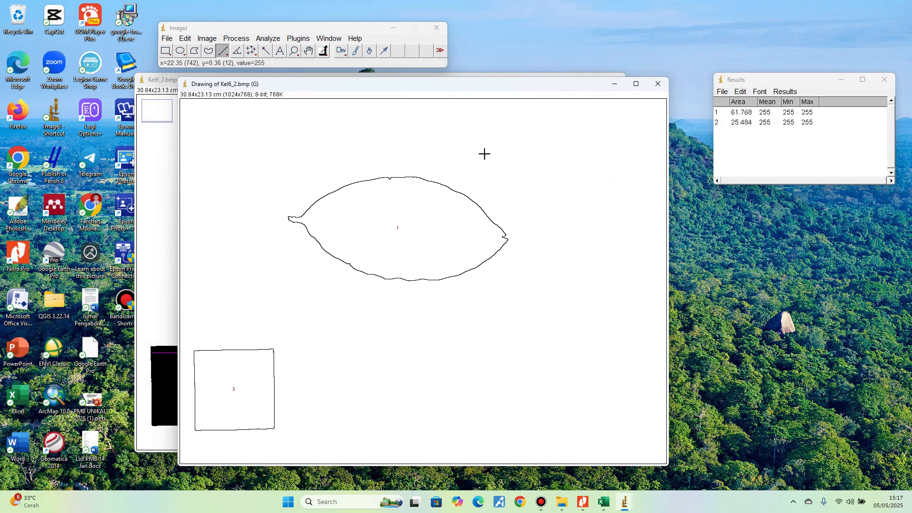
{"action": "left_click", "coordinate": [737, 124]}
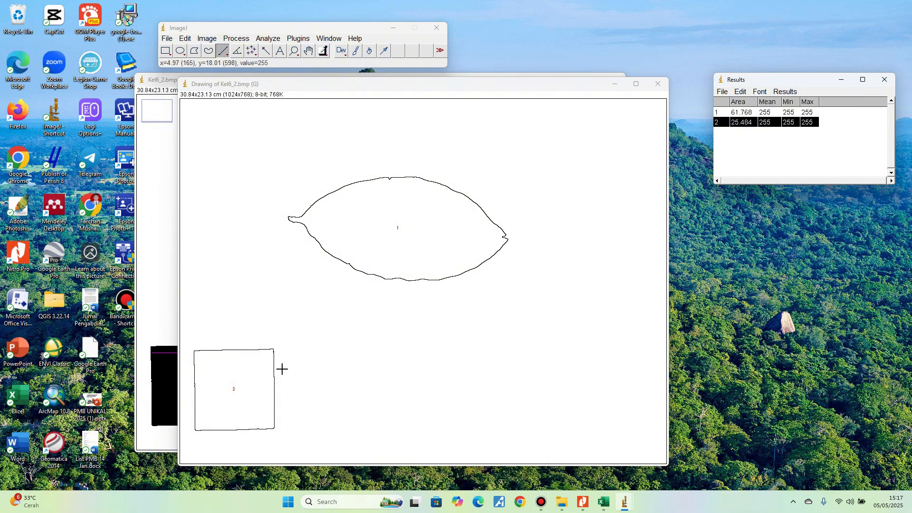
{"action": "left_click", "coordinate": [742, 114]}
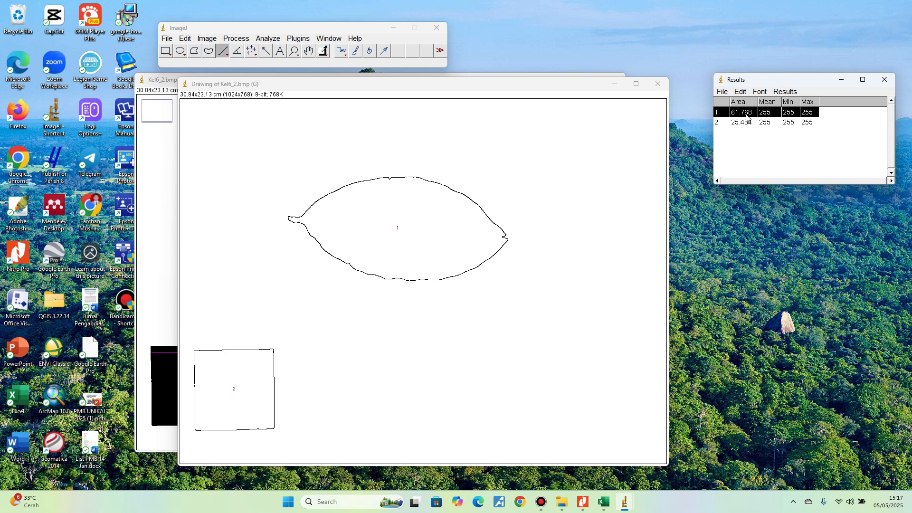
{"action": "left_click_drag", "start_coordinate": [779, 80], "coordinate": [736, 87]}
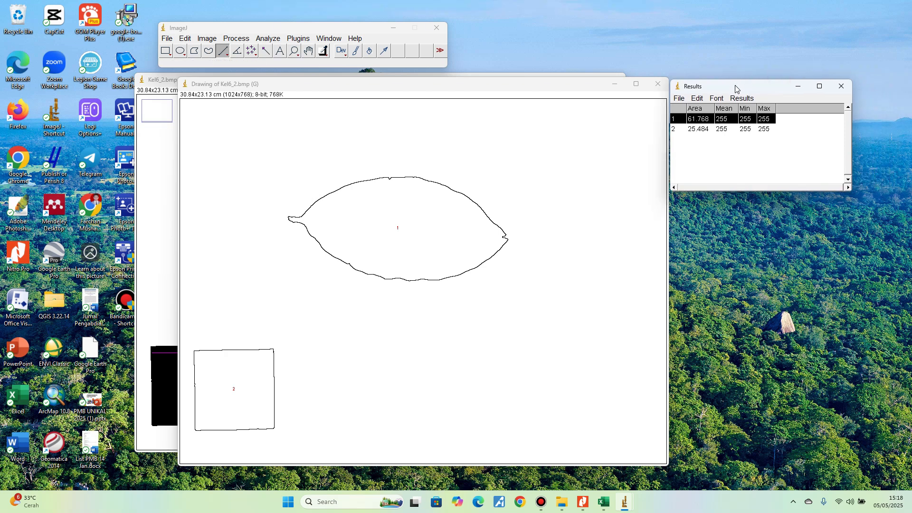
{"action": "left_click", "coordinate": [701, 128]}
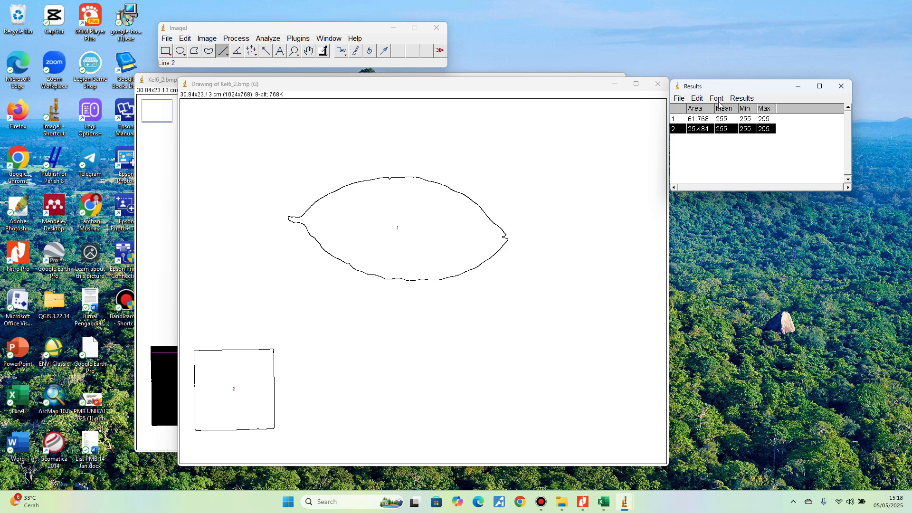
{"action": "left_click_drag", "start_coordinate": [724, 86], "coordinate": [750, 107]}
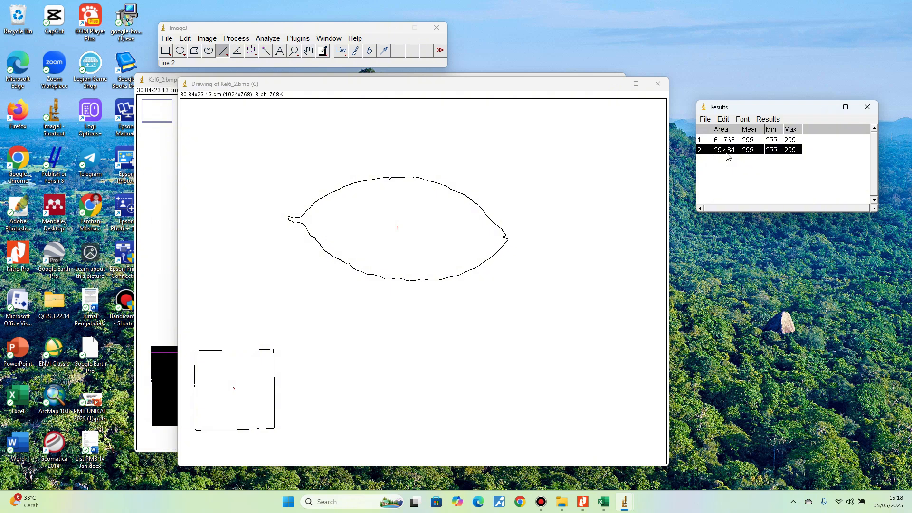
{"action": "left_click", "coordinate": [726, 142]}
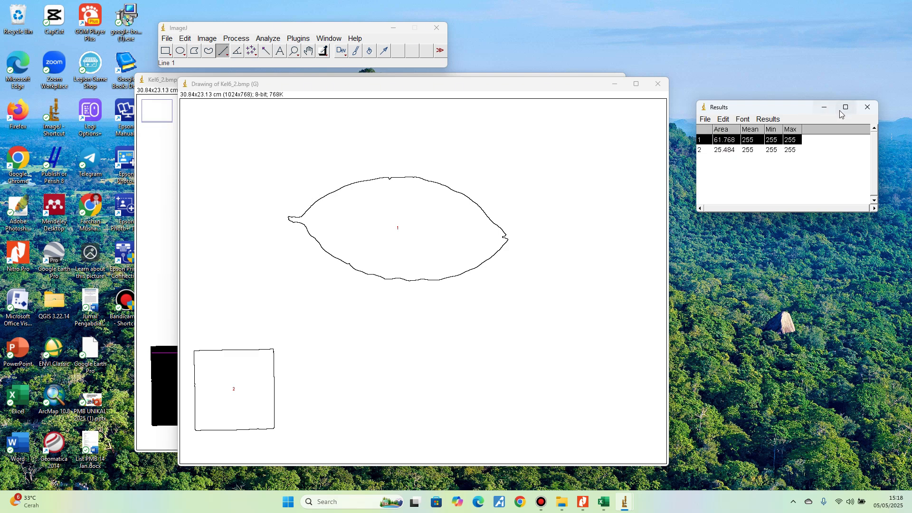
- Discard the two rescaled measurements by closing the Results window, and close the outline drawing
{"action": "left_click", "coordinate": [867, 107]}
{"action": "left_click", "coordinate": [446, 156]}
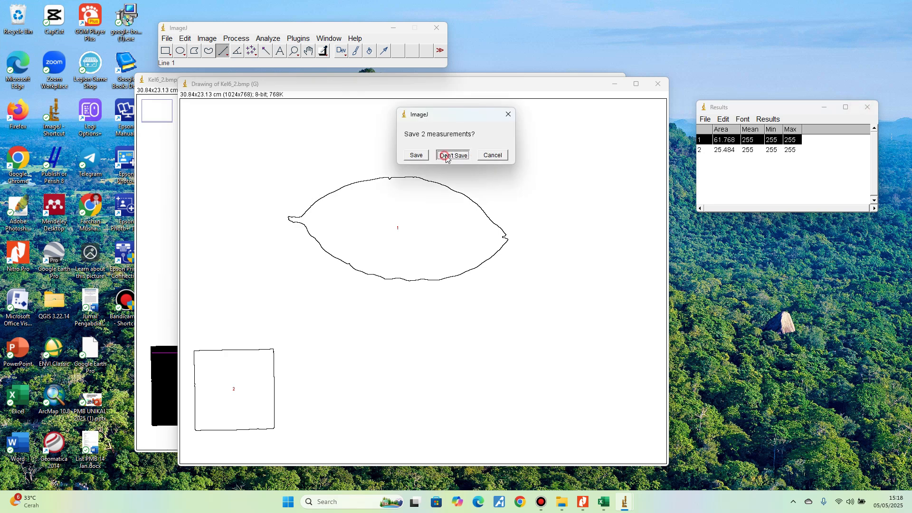
{"action": "left_click", "coordinate": [658, 84]}
- Close the binary Kel6_2.bmp image, saving it as a TIFF in the Rambutan folder with _L2 added to the file name Kel6_2
{"action": "left_click", "coordinate": [615, 80]}
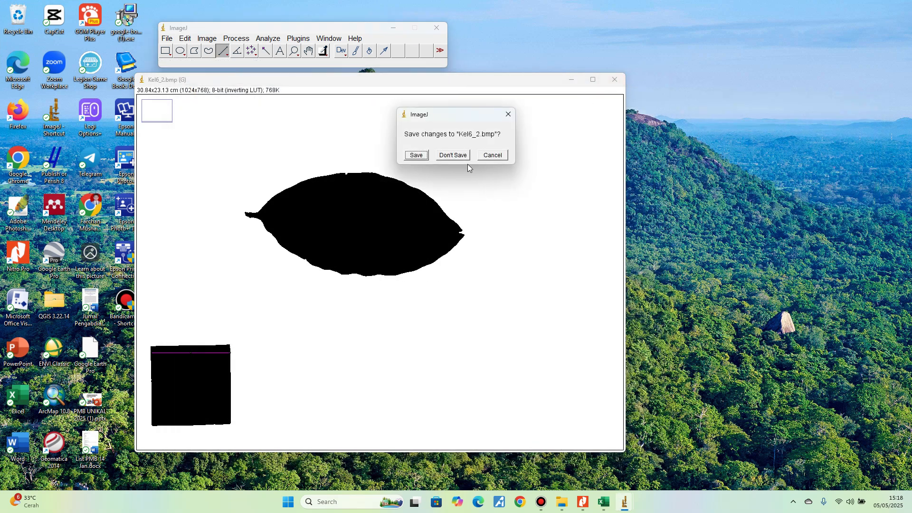
{"action": "left_click", "coordinate": [413, 155]}
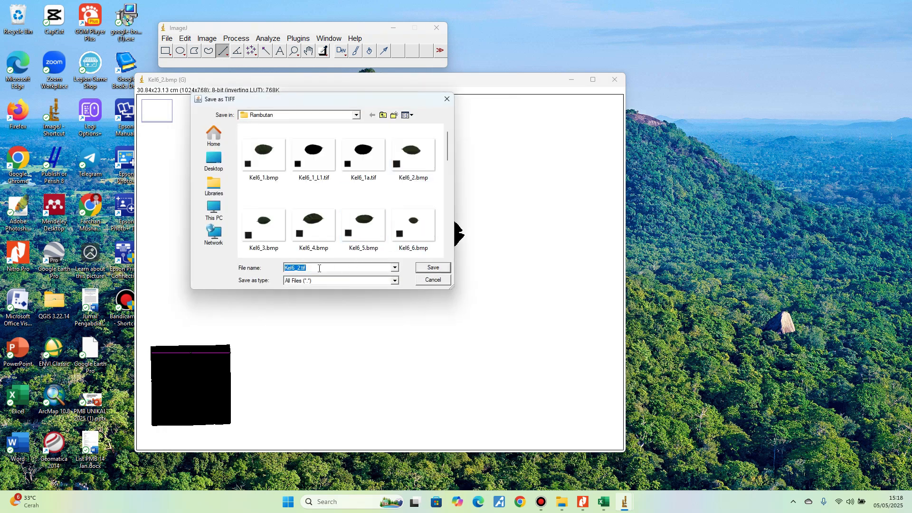
{"action": "left_click", "coordinate": [299, 269]}
{"action": "type", "text": "_L2"}
{"action": "left_click", "coordinate": [297, 267]}
{"action": "left_click", "coordinate": [427, 267]}
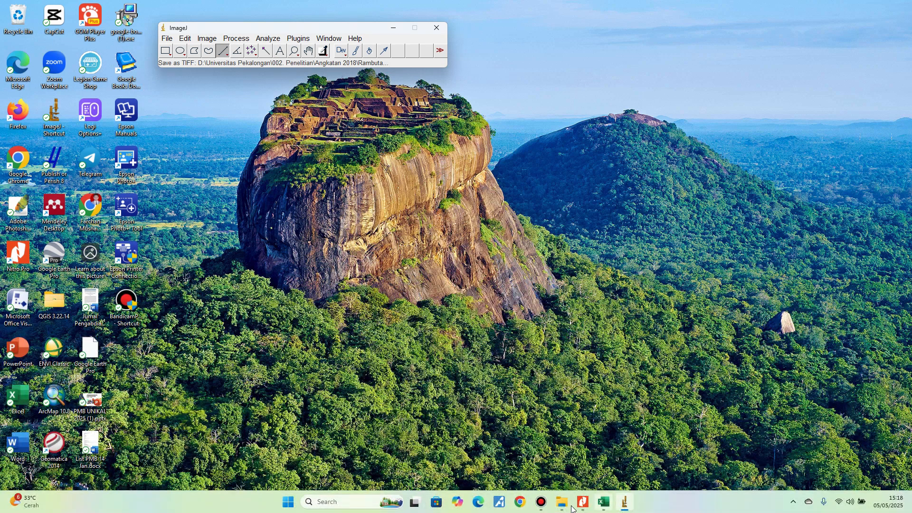
{"action": "left_click", "coordinate": [541, 502]}
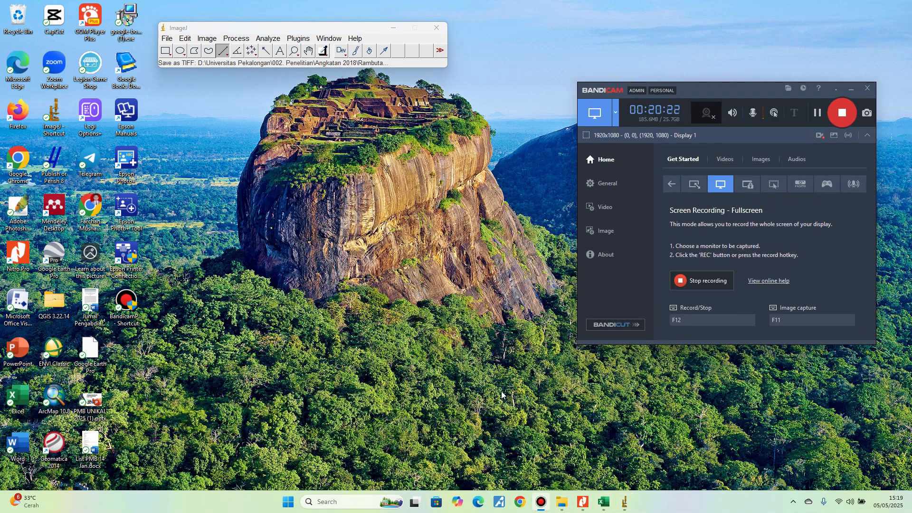